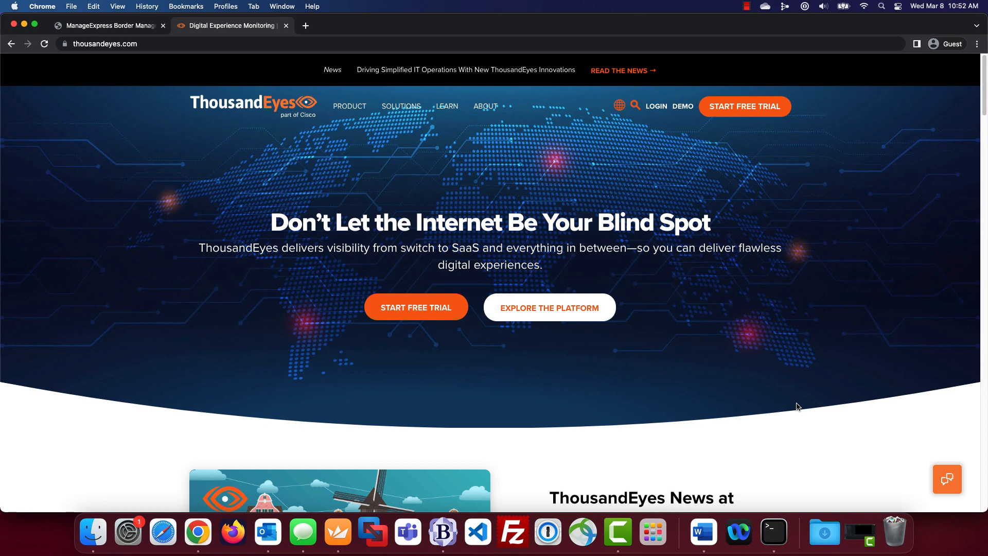
- Start the free trial form and enter first name, last name, job title 'Systems Engineer', business email and company 'ArcanaNetworks'
left_click(438, 311)
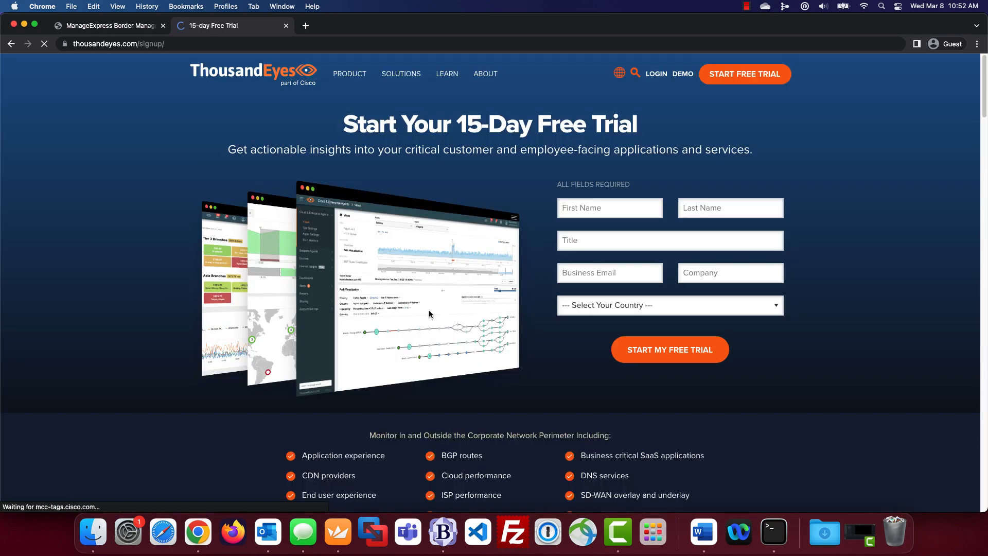
left_click(586, 210)
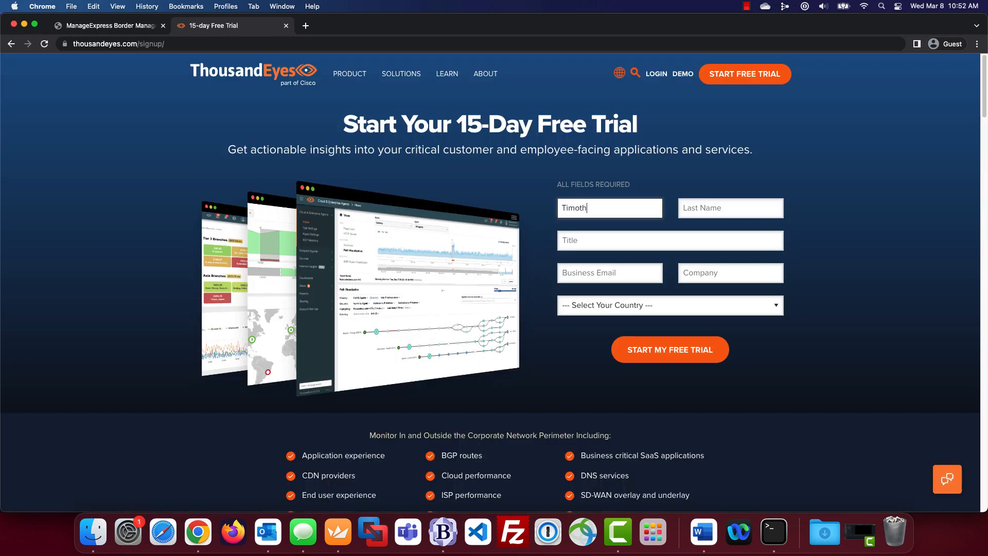
key("Tab")
key("Tab")
type("Syste")
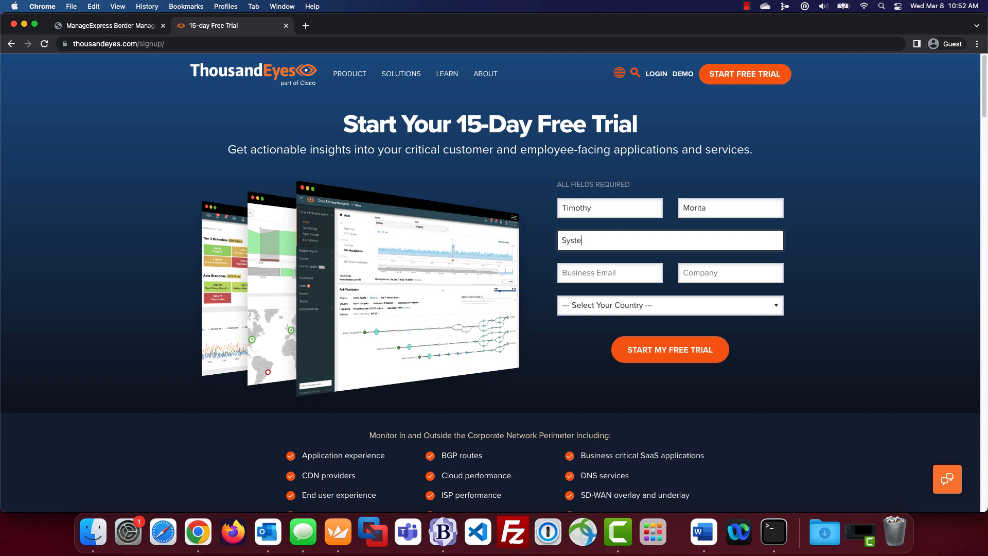
type("ms Engineer")
key("Tab")
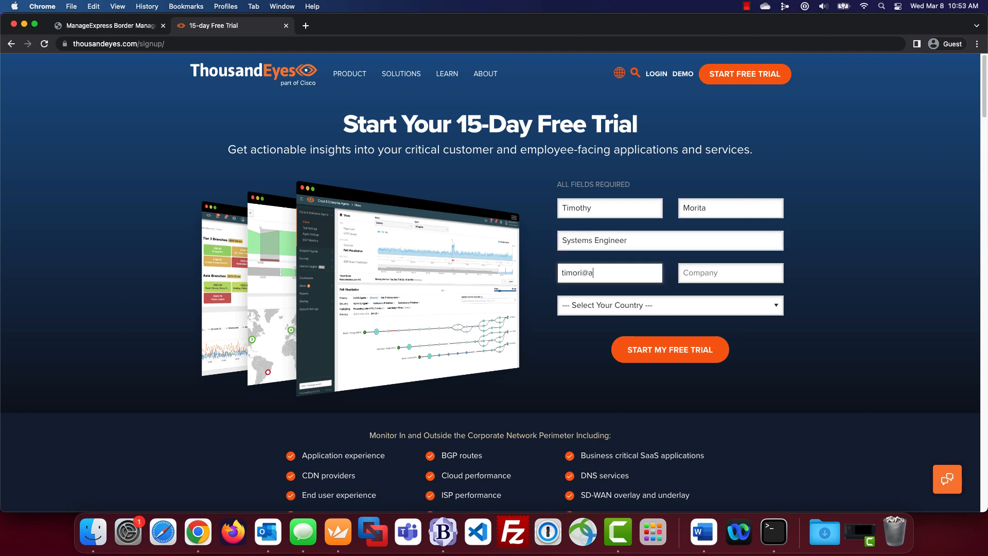
key("Tab")
type("ArcanaNetworks")
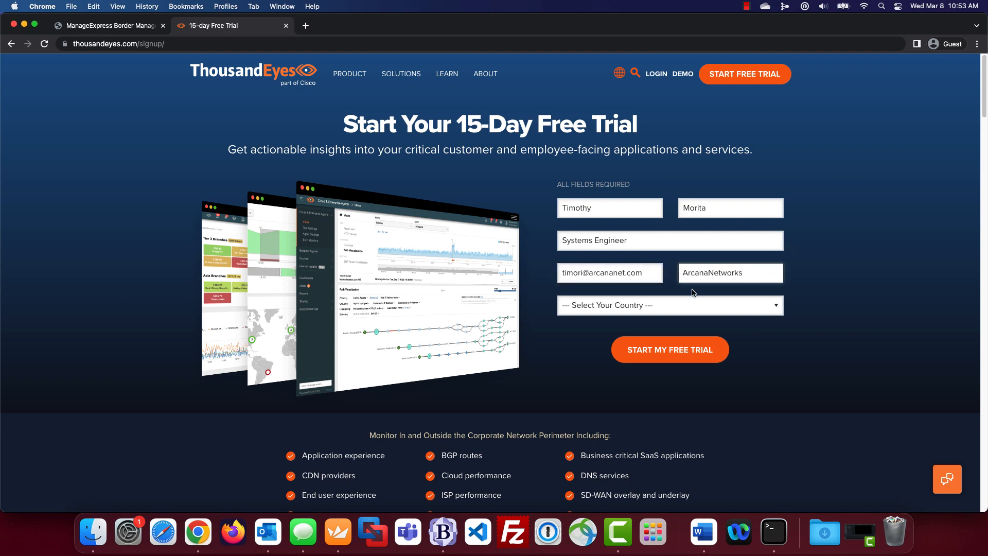
- Choose United States and Washington, then submit the free trial request
left_click(673, 309)
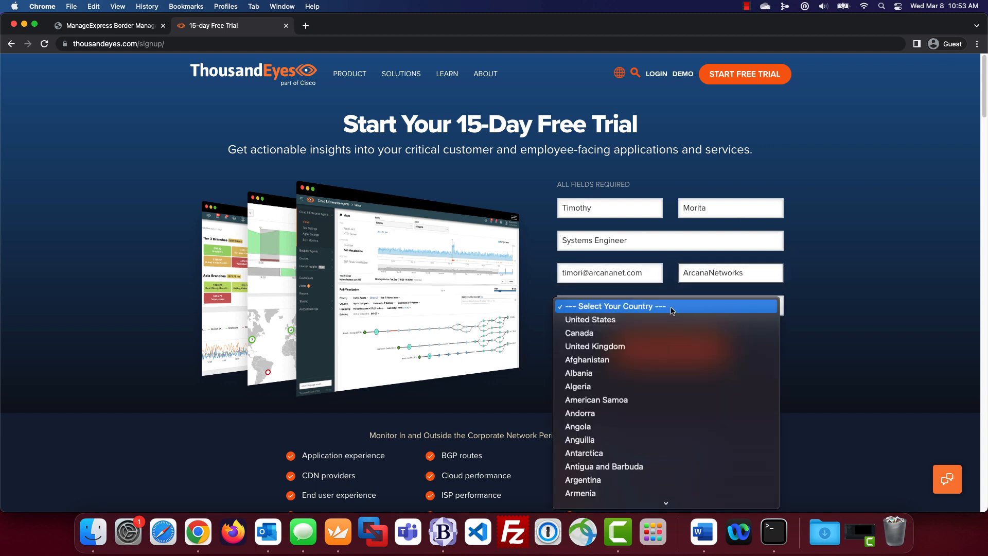
left_click(661, 317)
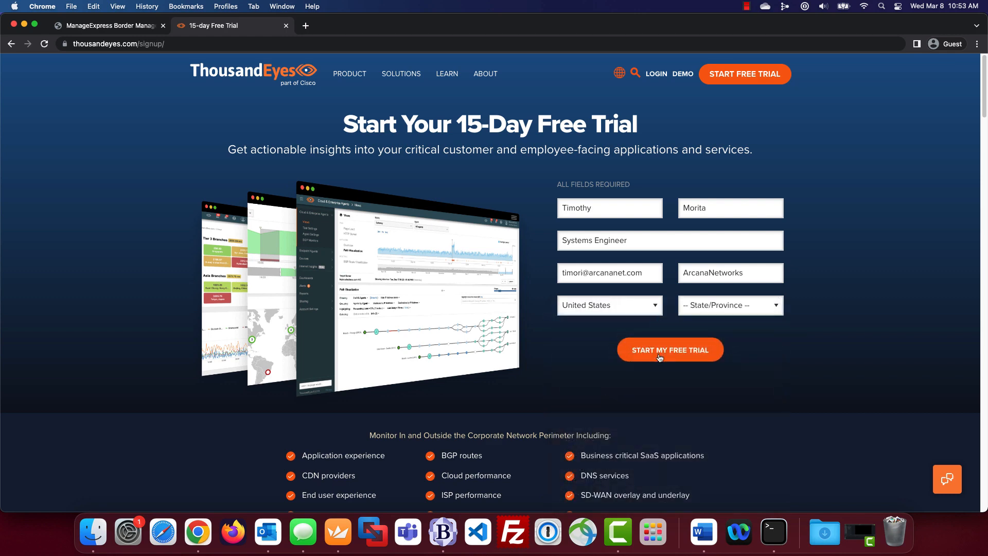
left_click(722, 312)
key("w")
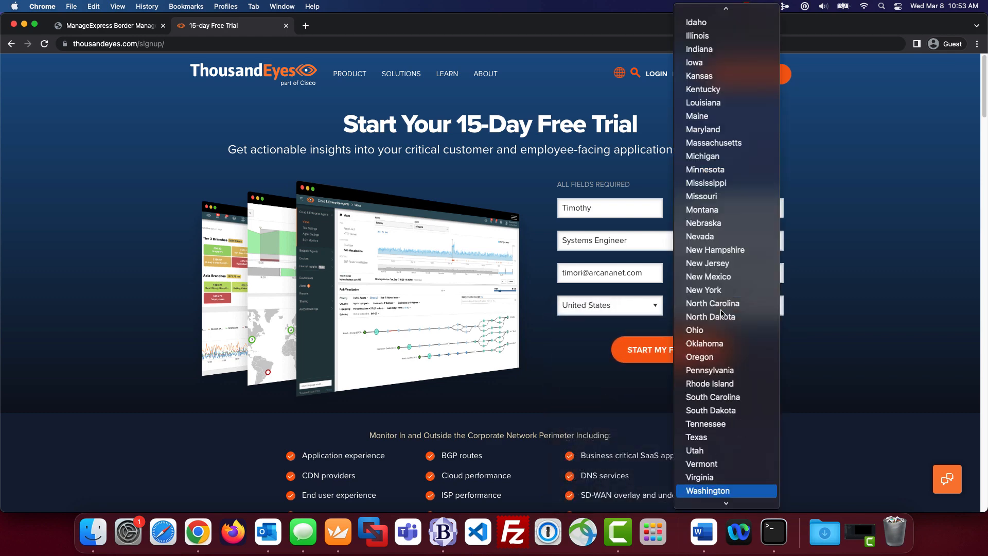
left_click(699, 489)
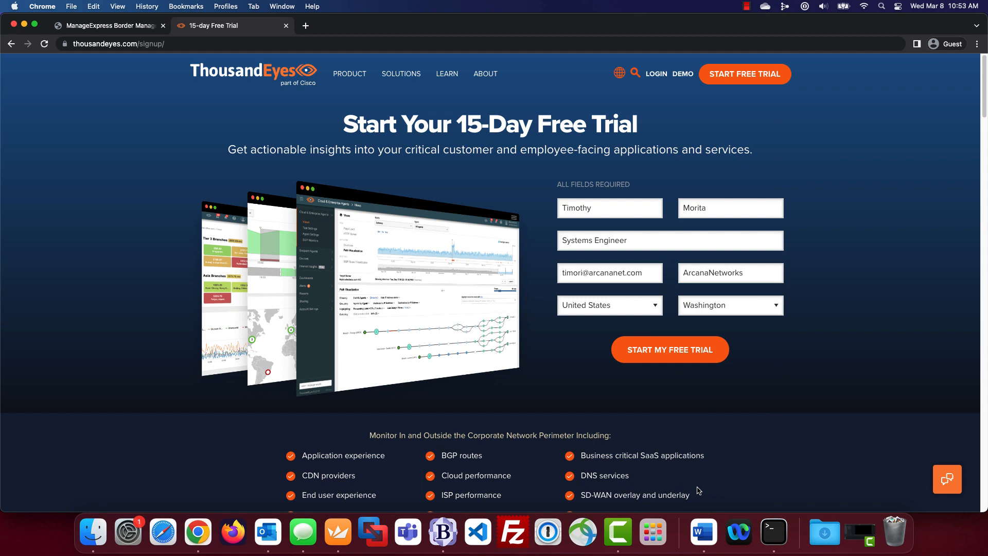
left_click(662, 356)
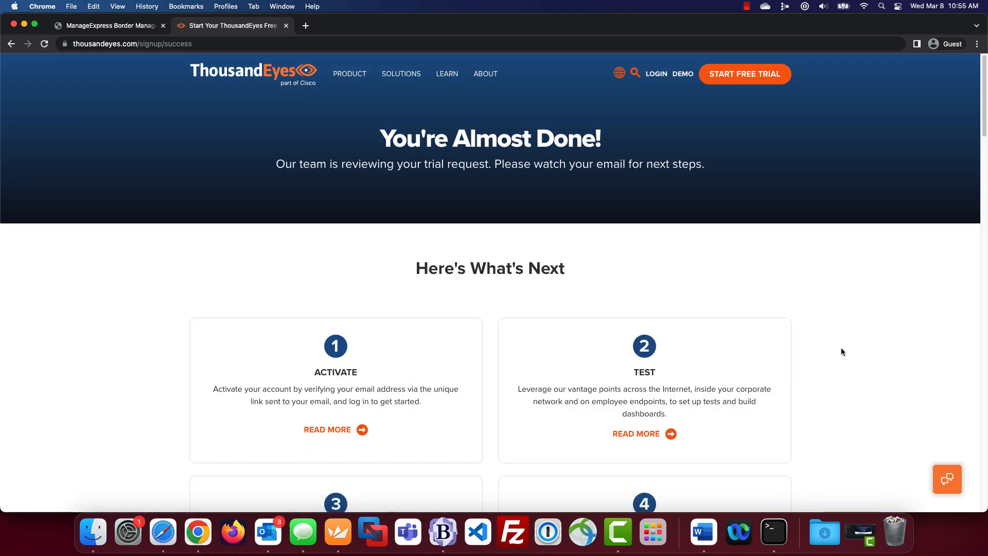
- Log in with the account email and password, then expand the Account Settings section
left_click(656, 77)
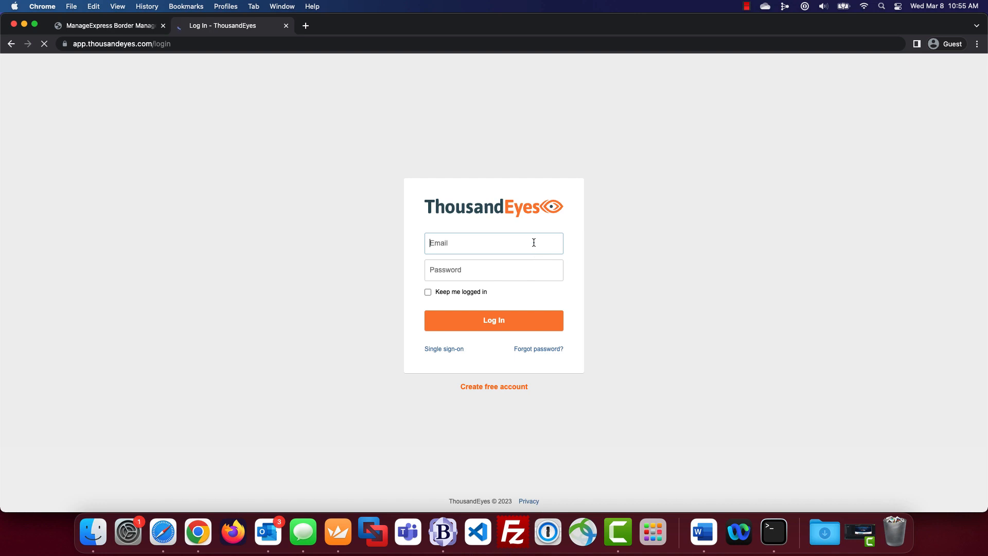
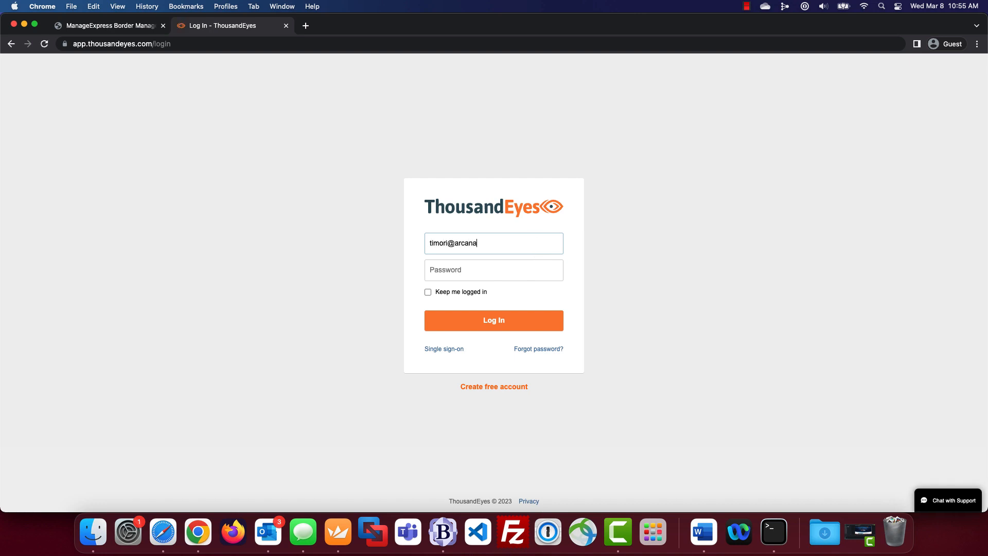
key("Tab")
type("•")
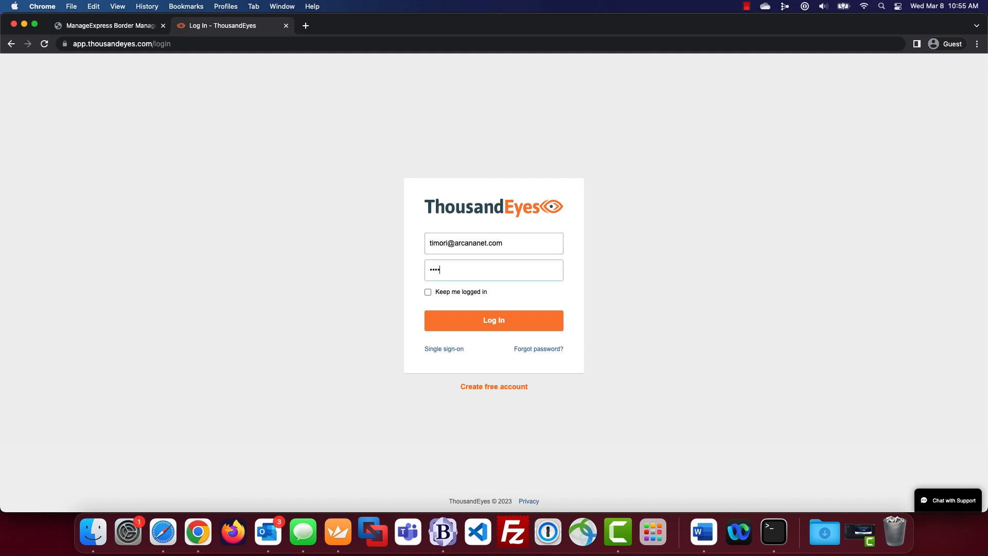
type("••••")
key("Return")
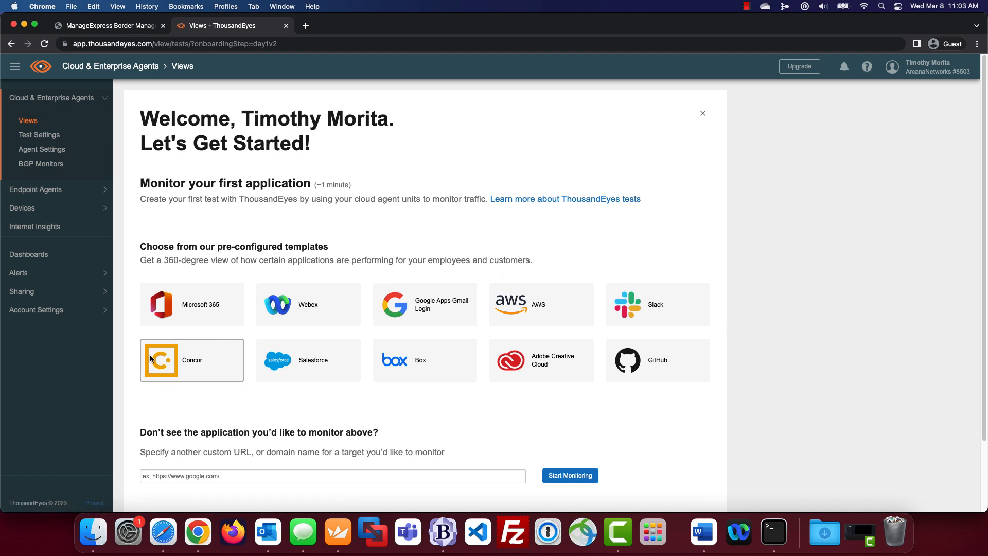
left_click(101, 315)
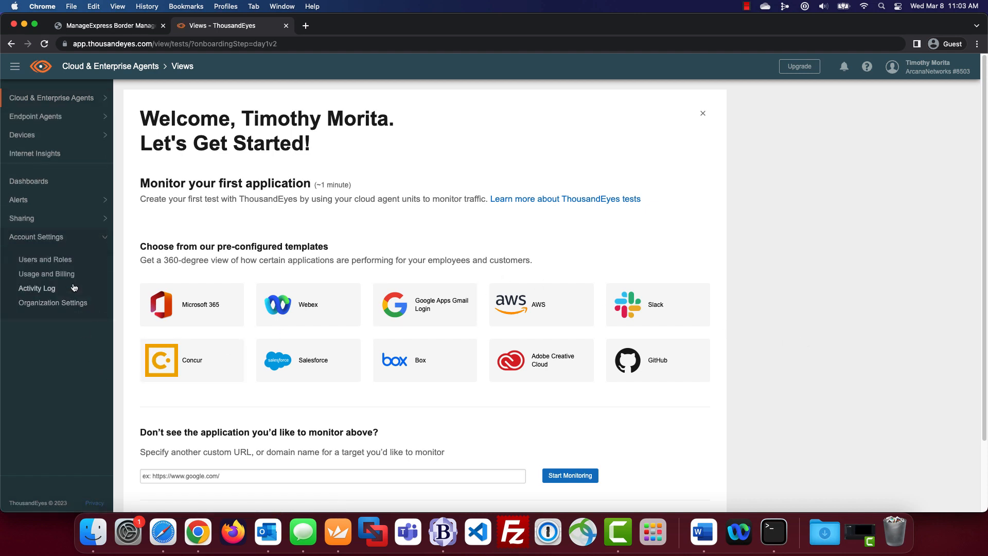
- Regenerate the basic authentication token in Users and Roles and copy it
left_click(61, 262)
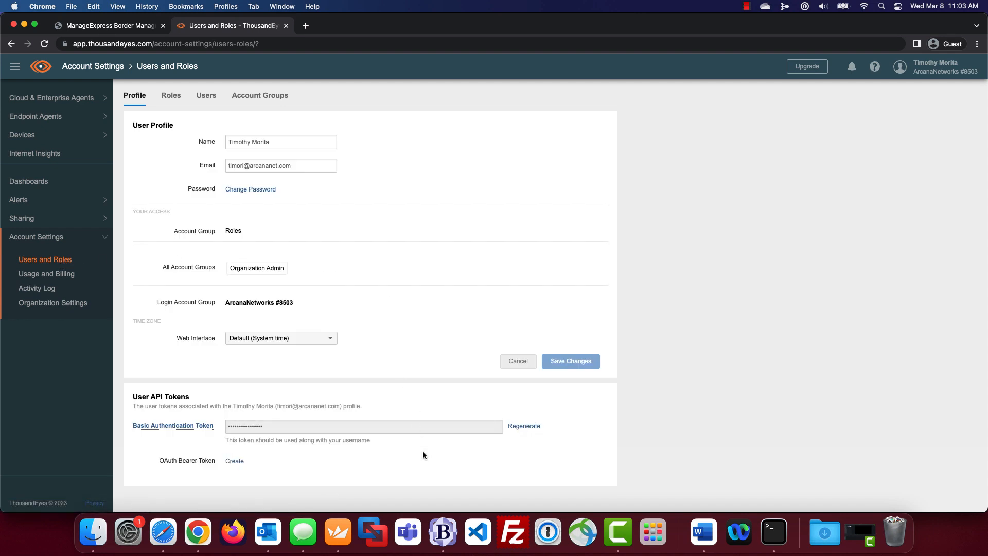
left_click(536, 428)
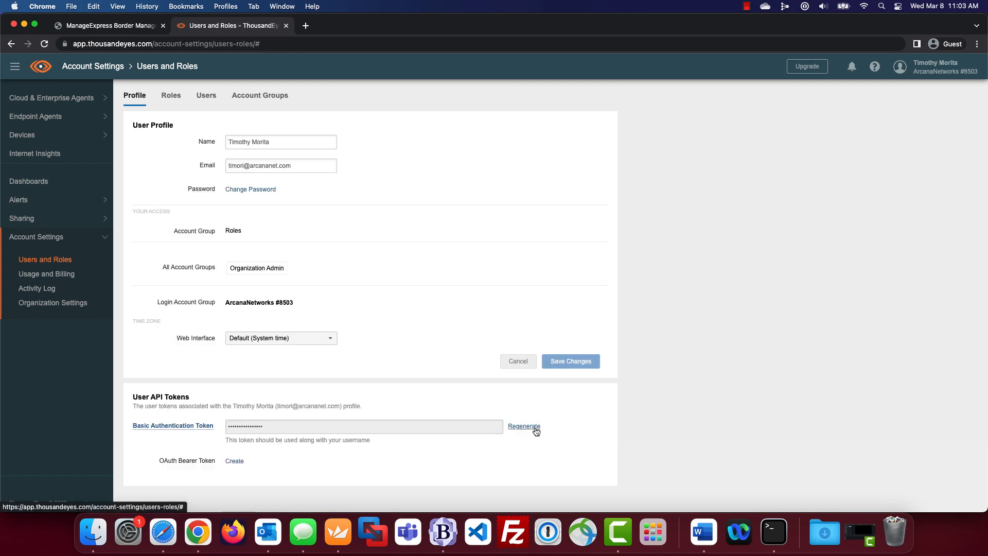
left_click(535, 427)
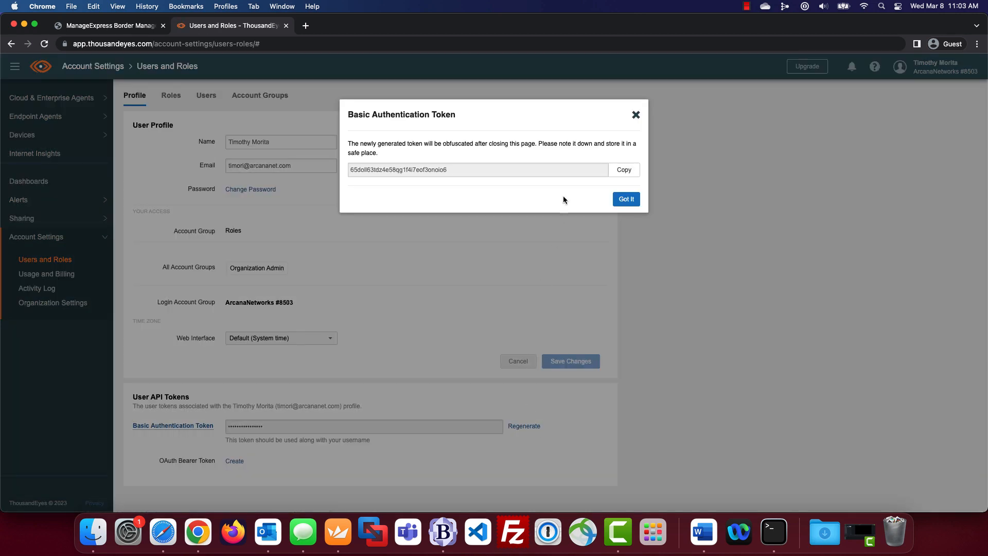
left_click(631, 174)
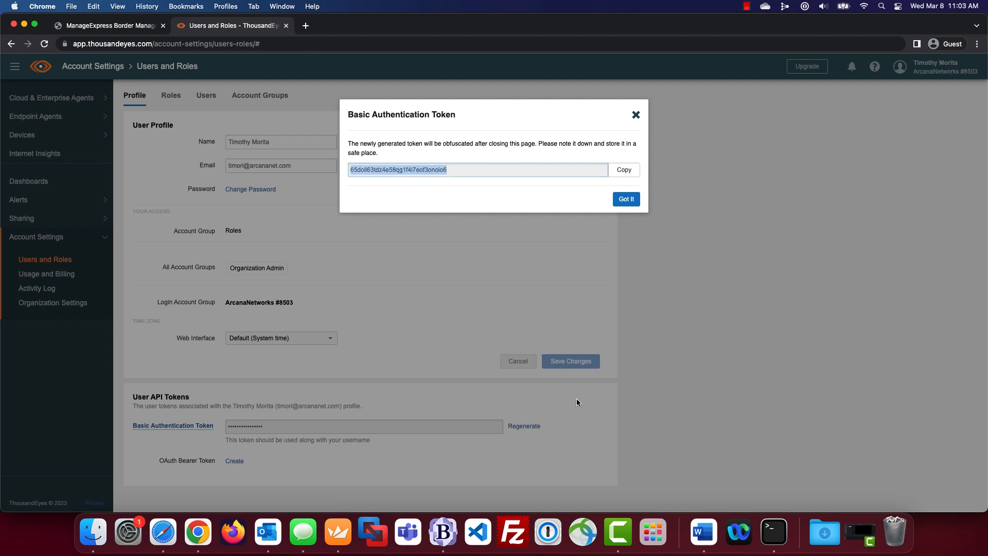
left_click(447, 537)
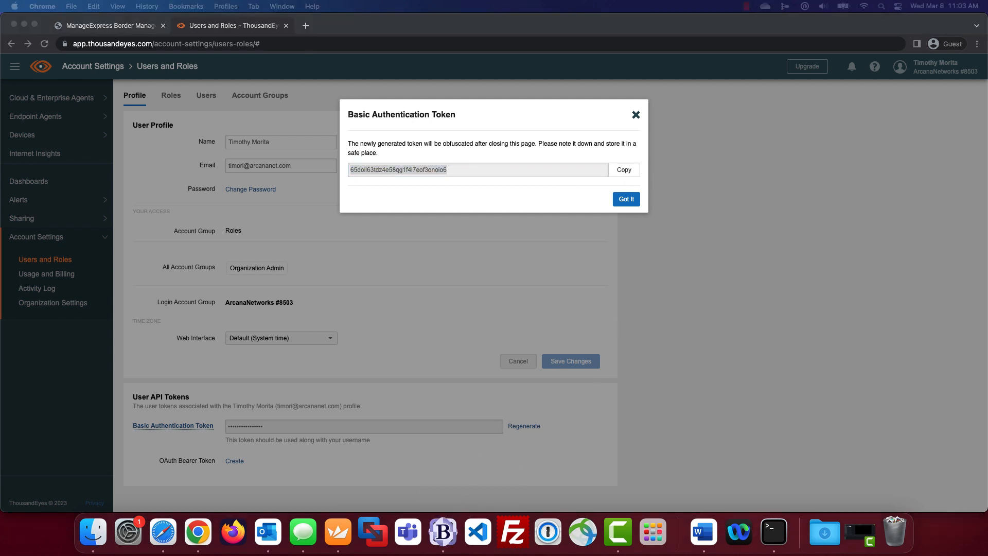
left_click(552, 188)
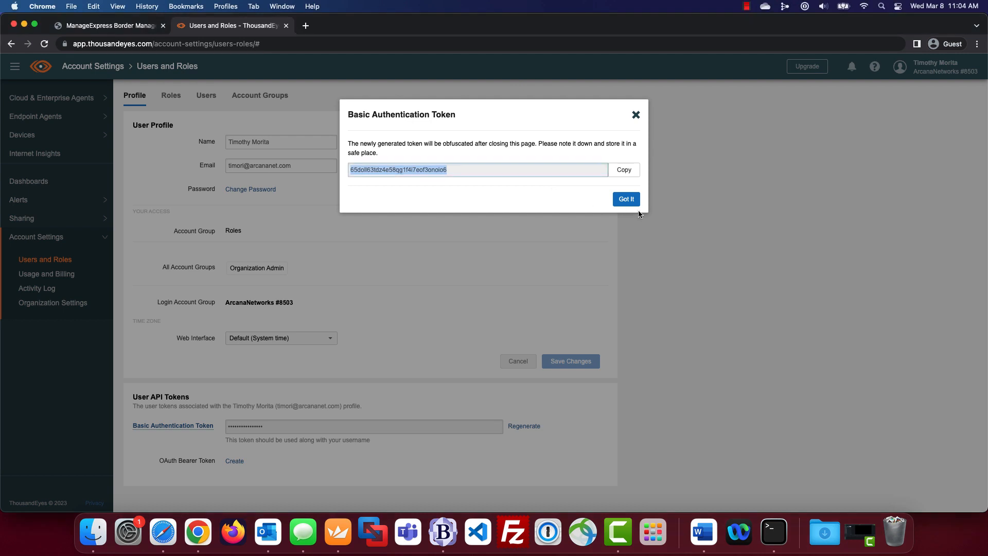
left_click(636, 204)
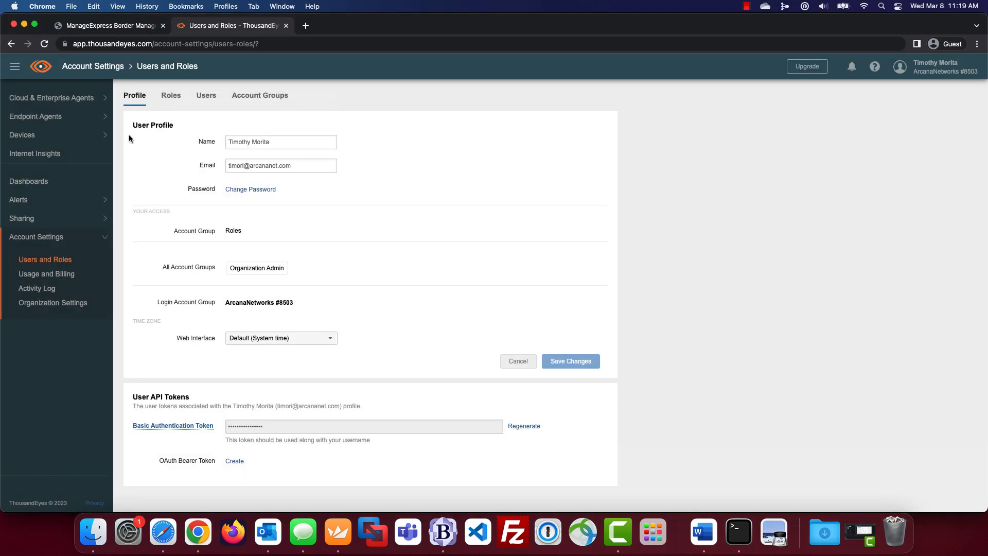
- Copy the account group token from the Add New Enterprise Agent panel, then close the panel
left_click(102, 98)
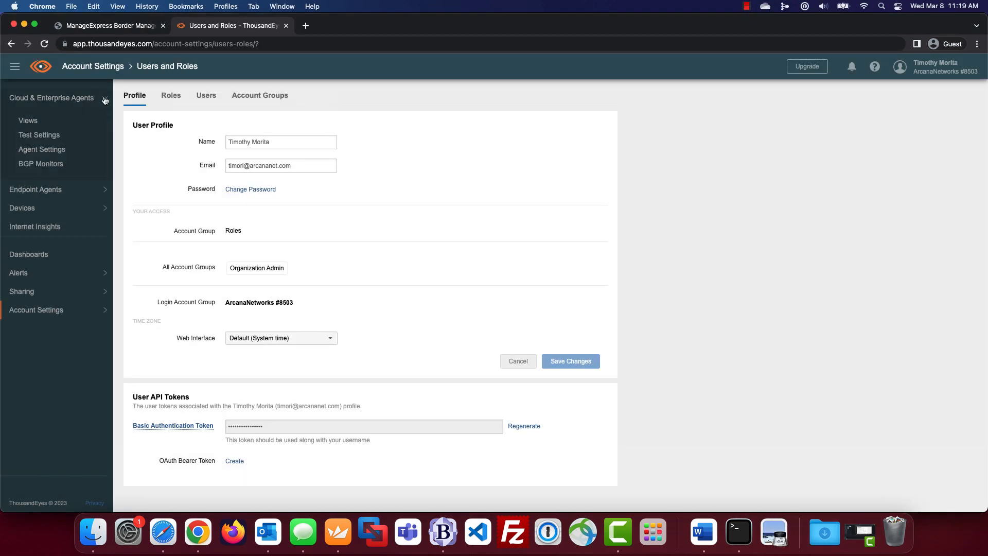
left_click(54, 150)
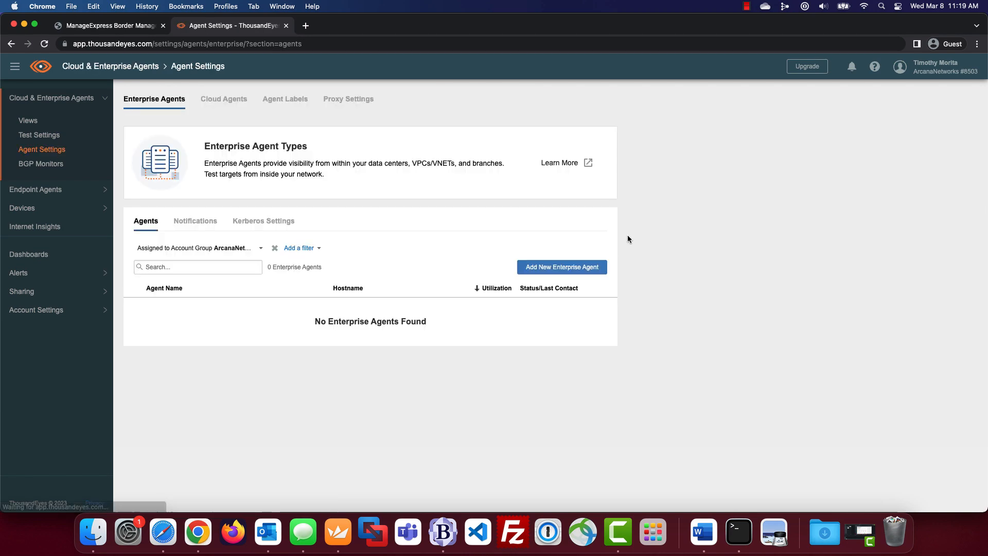
left_click(592, 270)
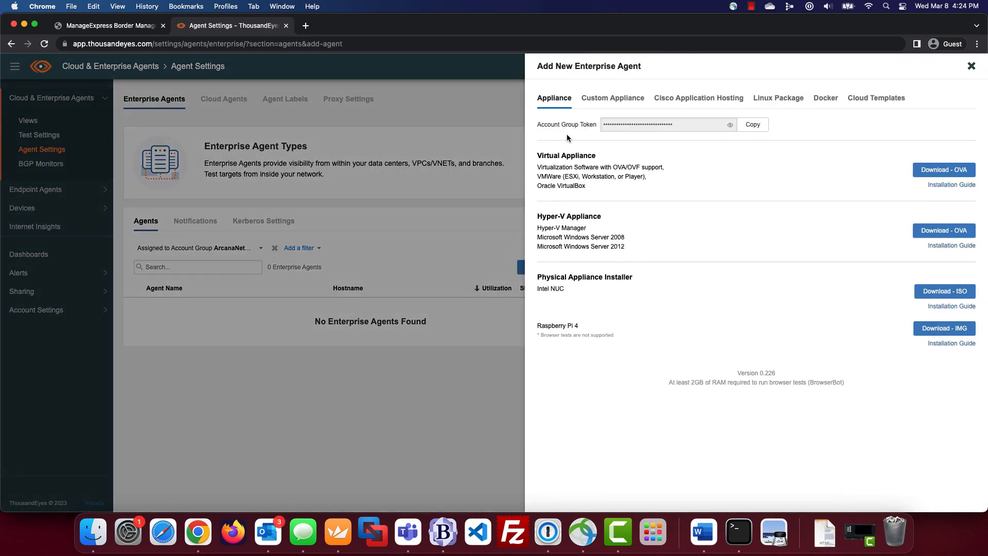
left_click(756, 128)
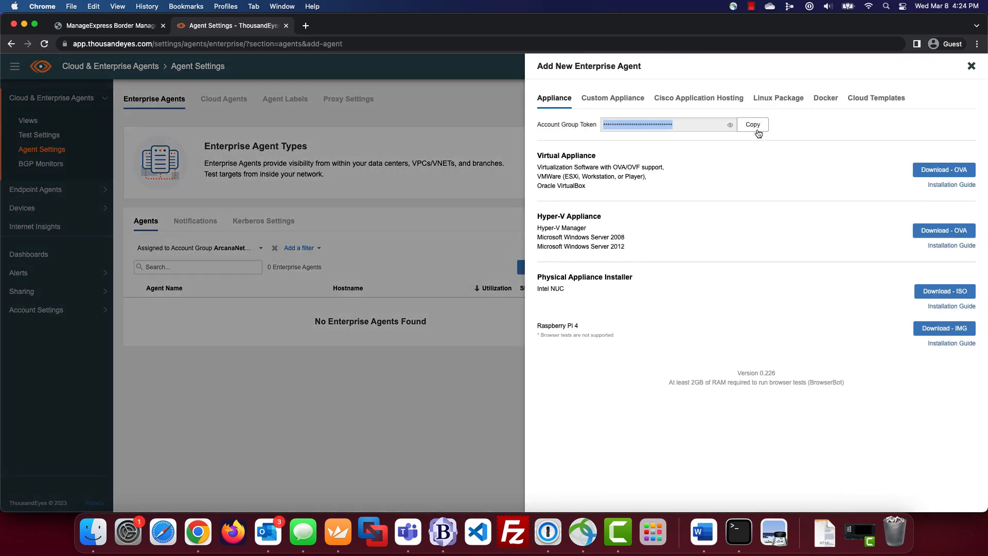
left_click(756, 128)
left_click(443, 531)
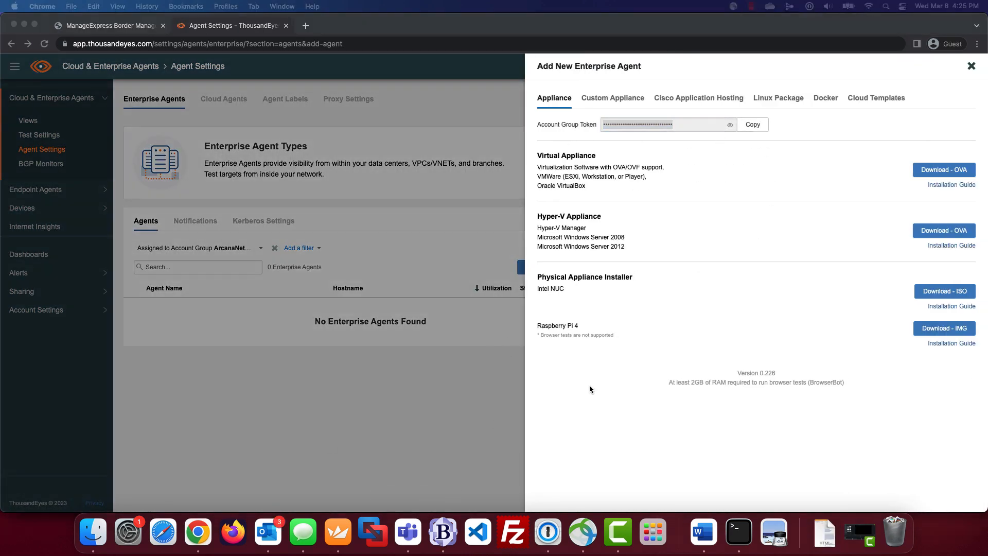
left_click(972, 66)
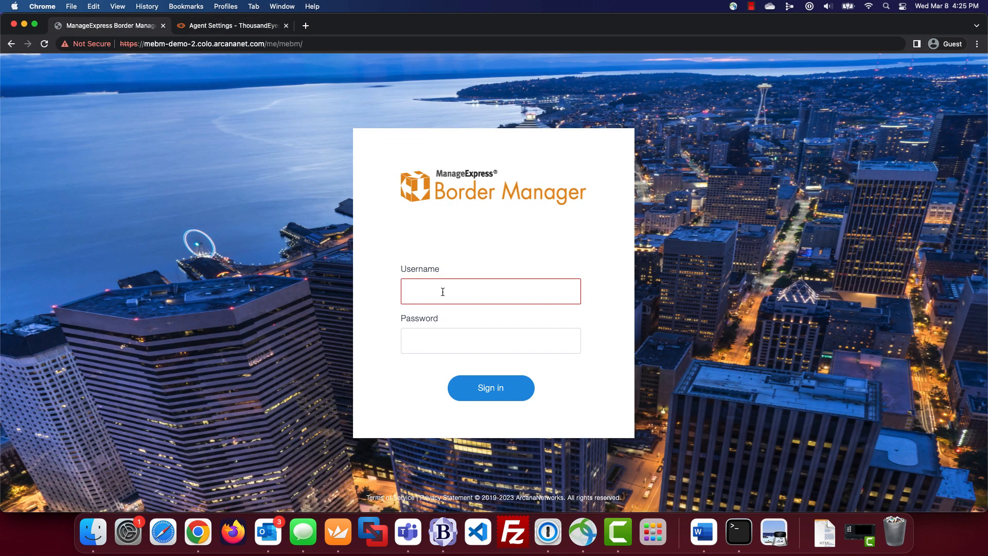
- Sign in to Border Manager with the admin username and password
type("admin-timori")
key("Tab")
type("••••••••••••")
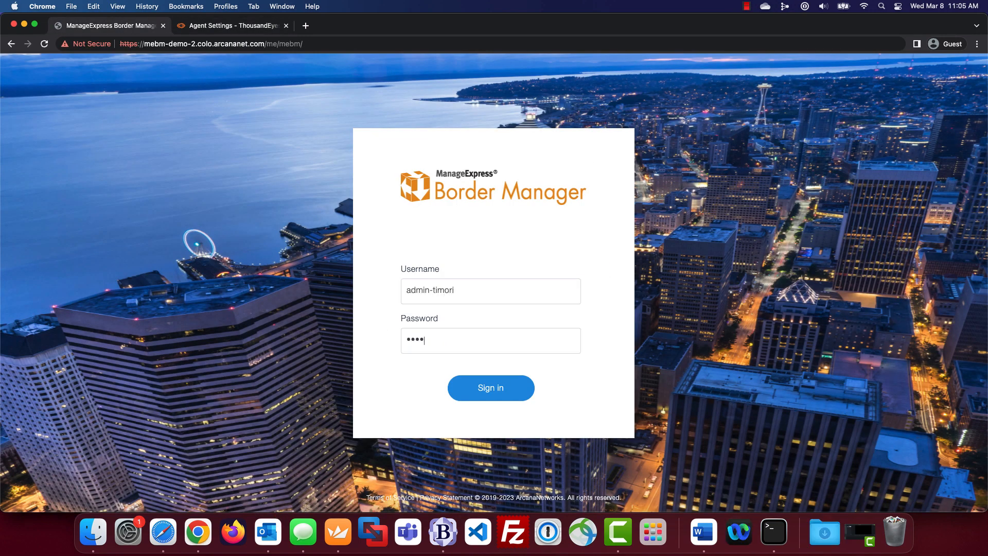
type("•")
left_click(502, 401)
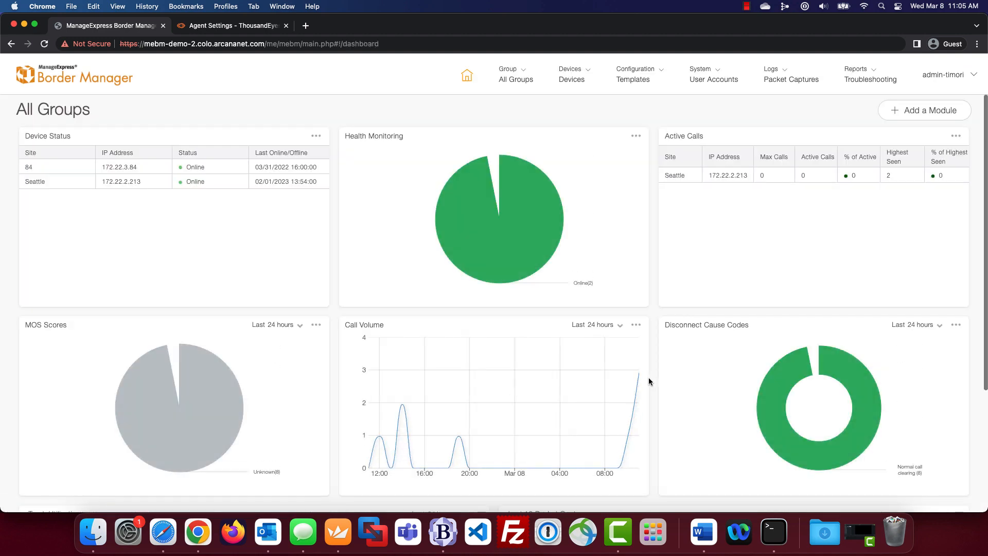
- Save ThousandEyes integration settings with the account email as API username and the new user API and agent tokens
left_click(719, 72)
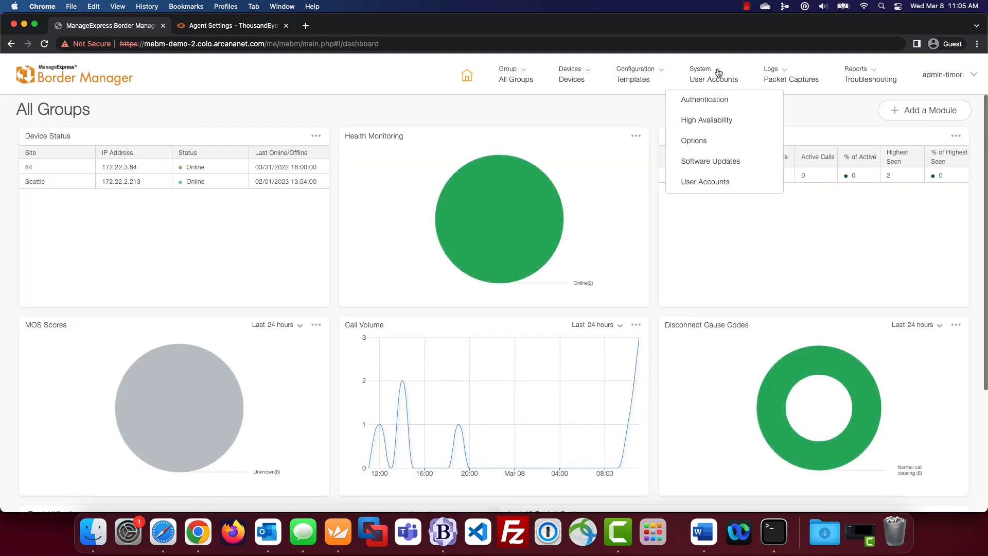
left_click(710, 142)
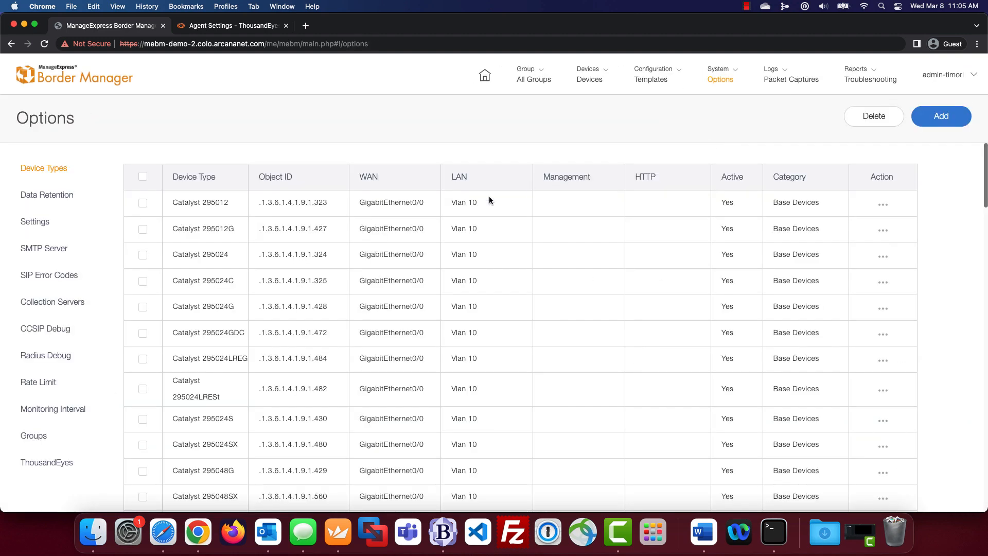
left_click(79, 468)
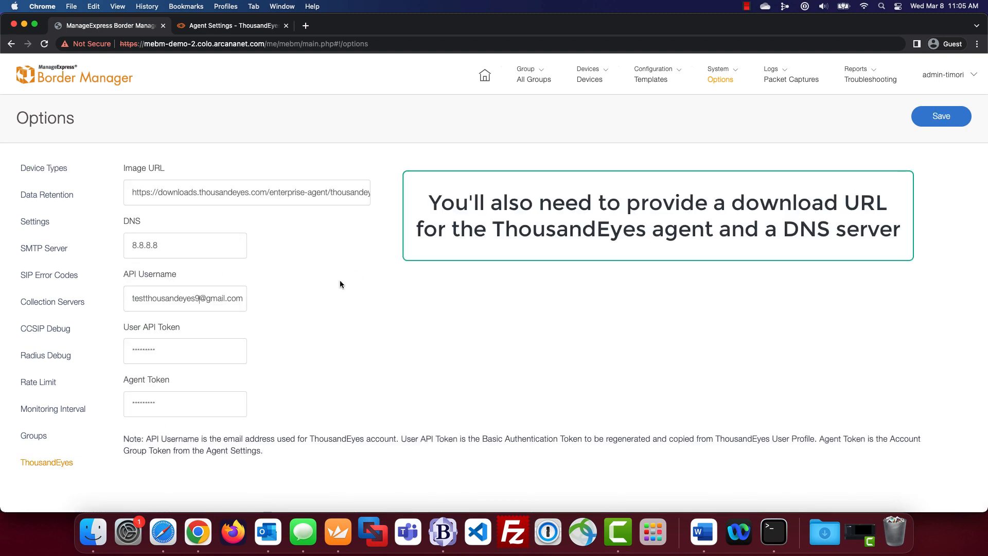
key("super+a")
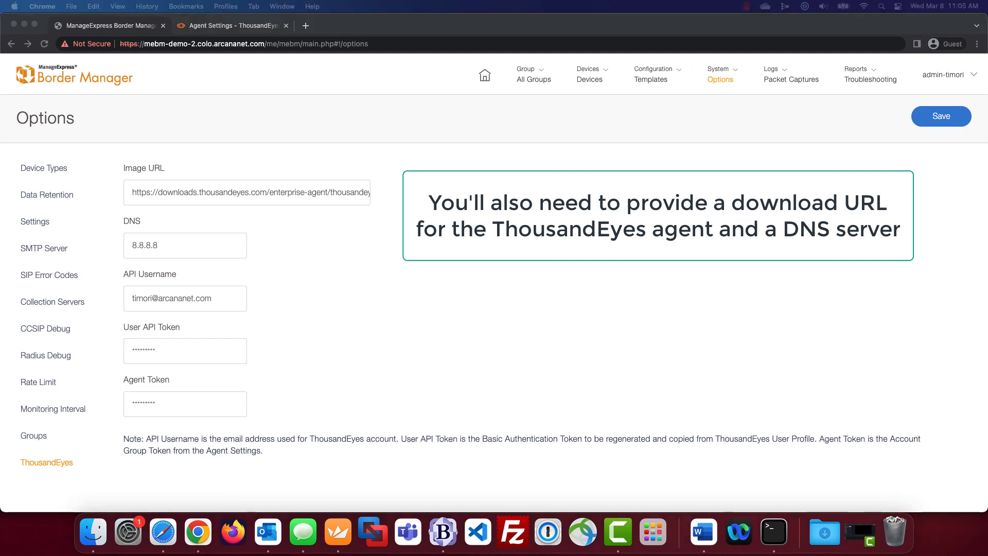
left_click(191, 344)
key("super+a")
key("super+v")
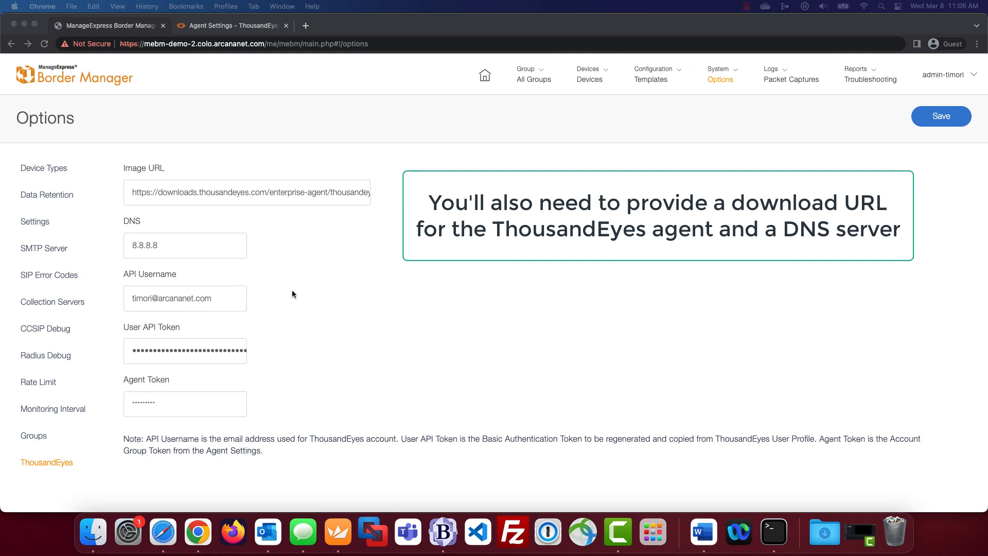
left_click(203, 404)
key("super+a")
key("super+v")
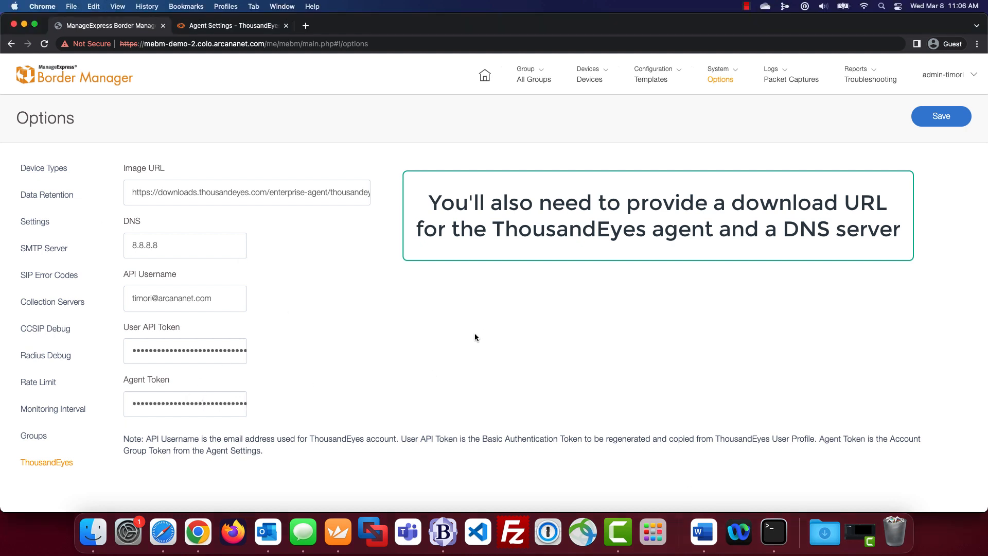
left_click(944, 125)
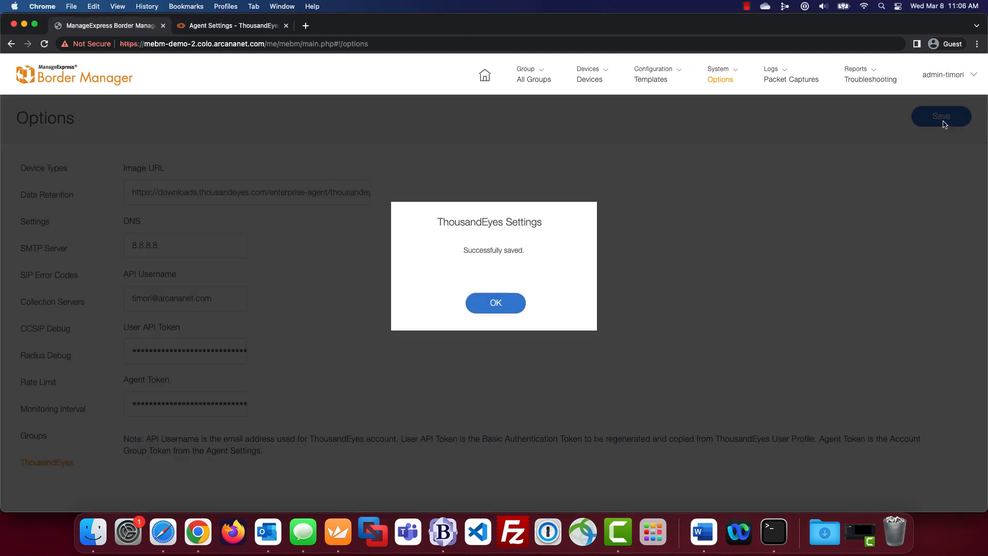
left_click(517, 307)
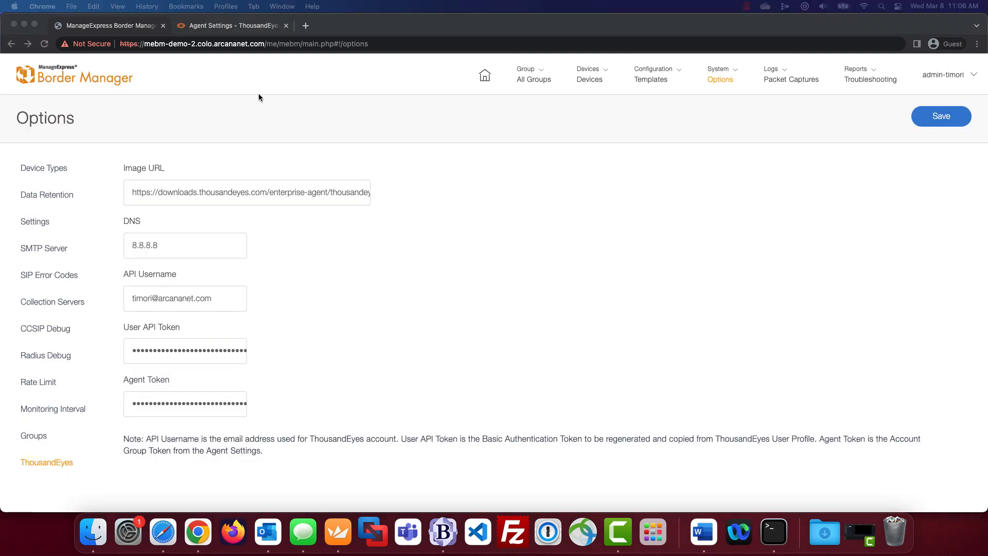
- Select device SEA-4K-CUBE (172.22.2.213) in the Devices list and open its actions
left_click(597, 84)
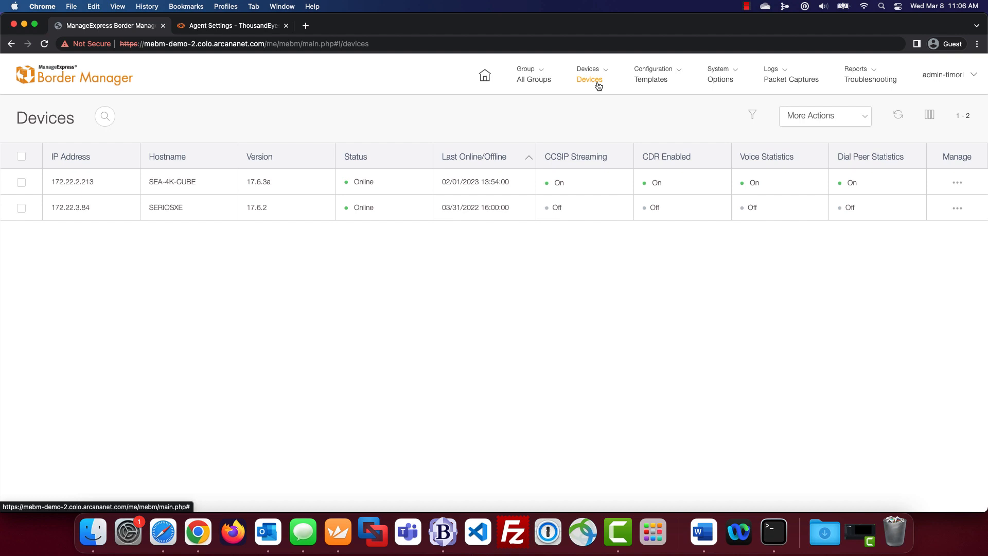
left_click(20, 183)
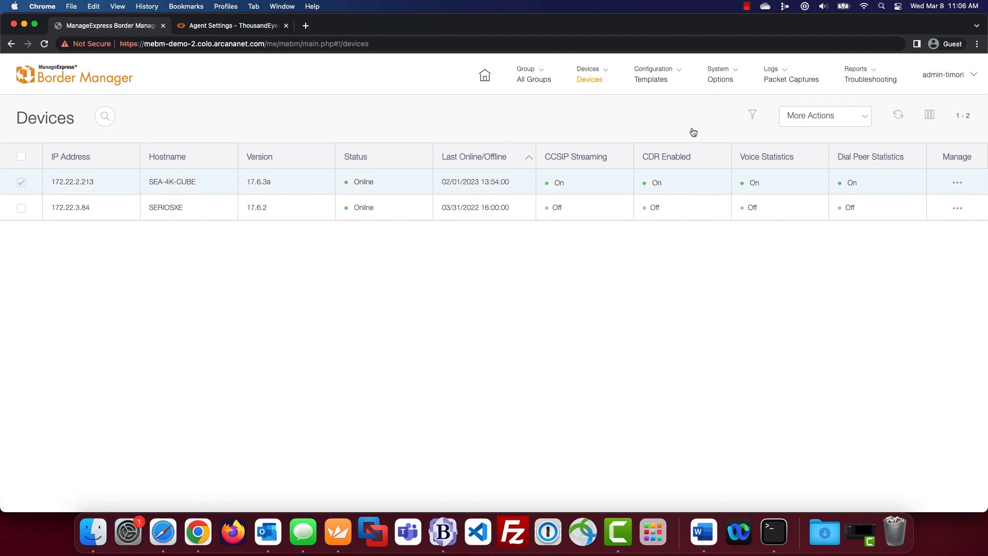
left_click(864, 118)
- Install the ThousandEyes agent on 172.22.2.213 via GigabitEthernet0/0/0.20, running it immediately
mouse_move(831, 277)
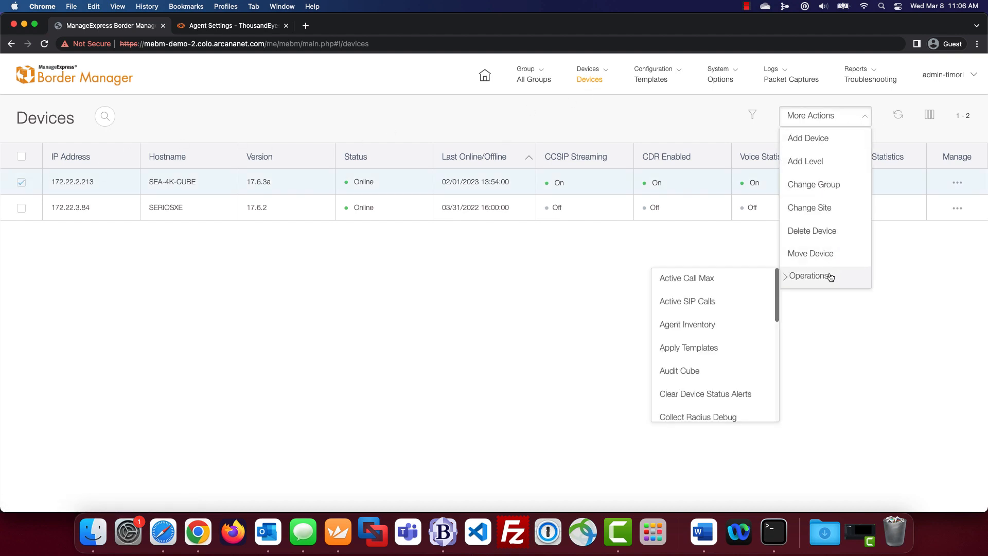
scroll(736, 304, "down", 5)
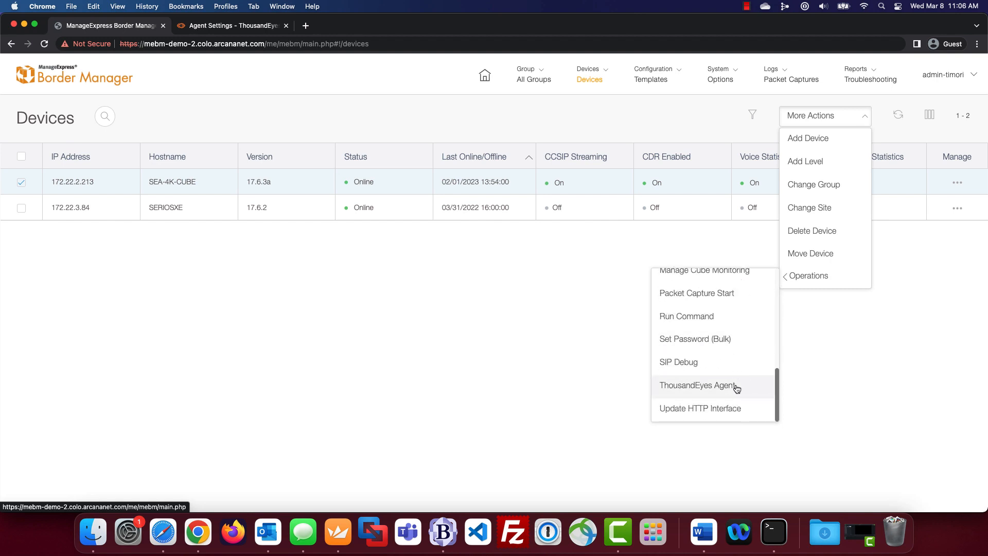
left_click(750, 391)
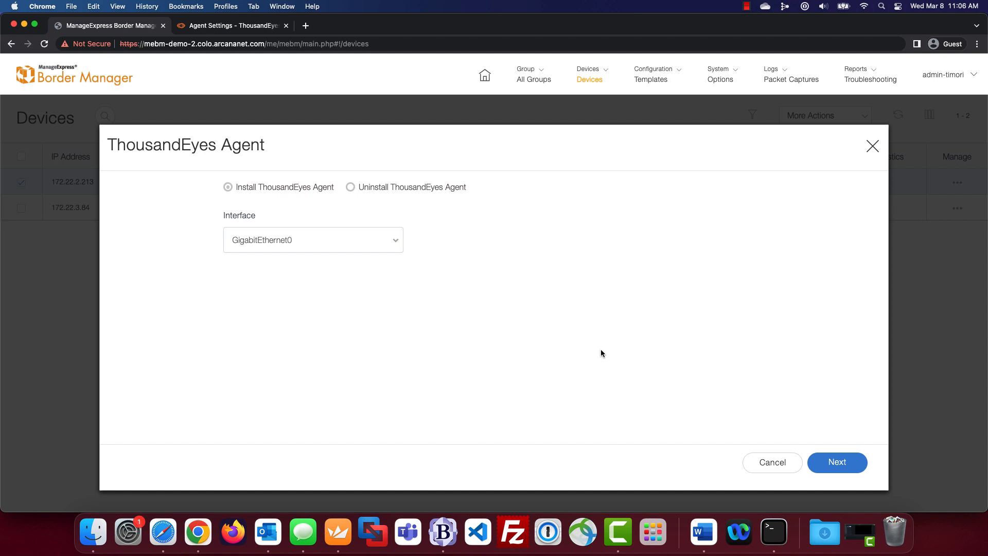
left_click(396, 241)
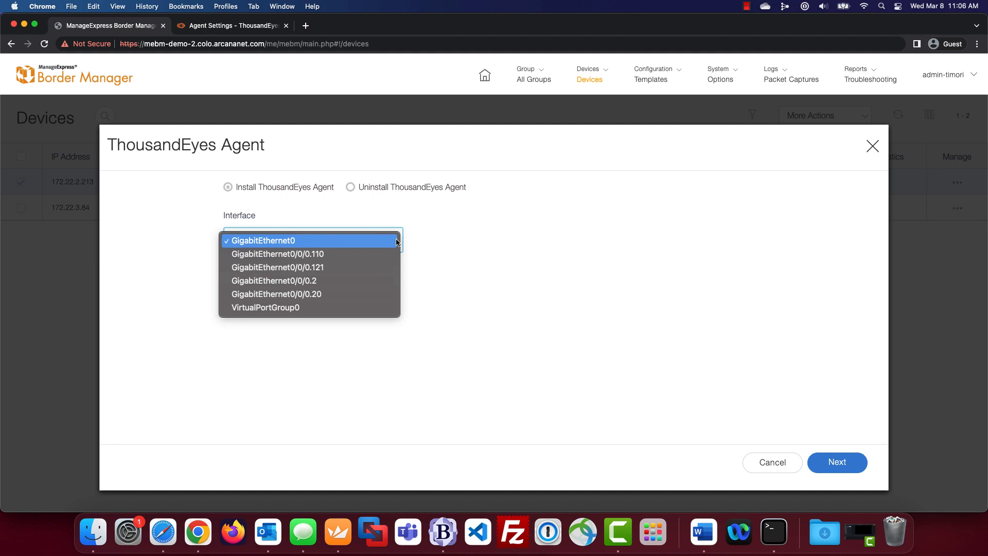
left_click(344, 299)
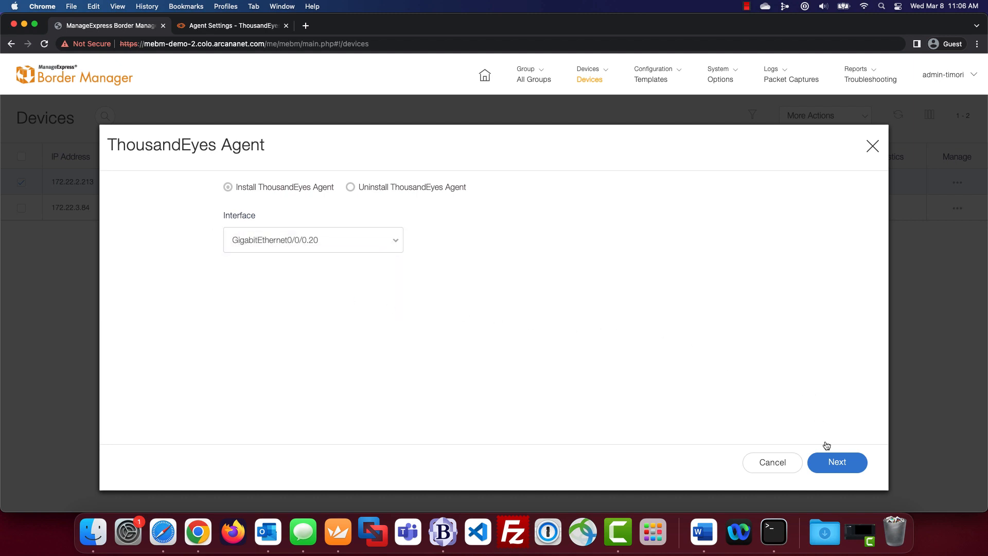
left_click(849, 469)
left_click(850, 469)
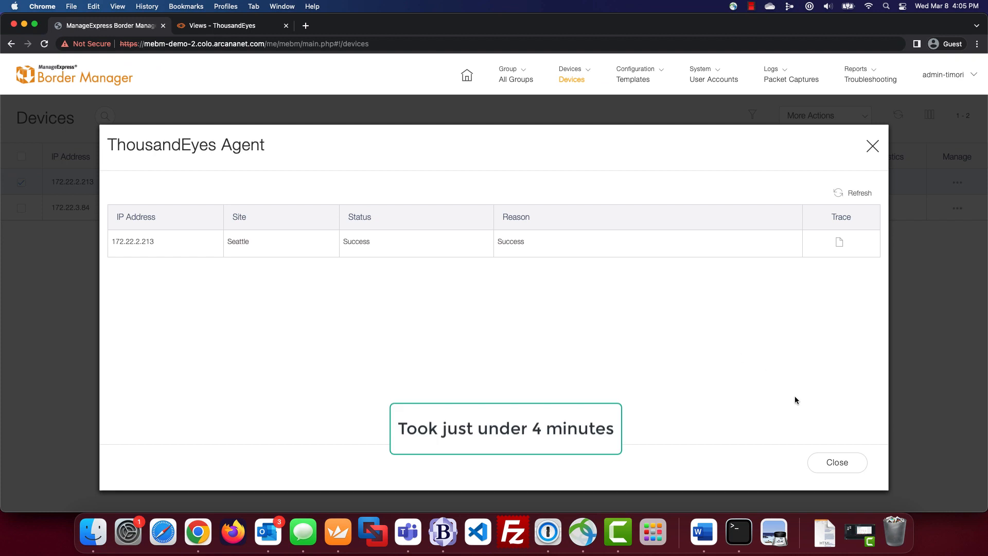
- Close the install results and open Add New Test from the ThousandEyes Endpoints page
left_click(827, 463)
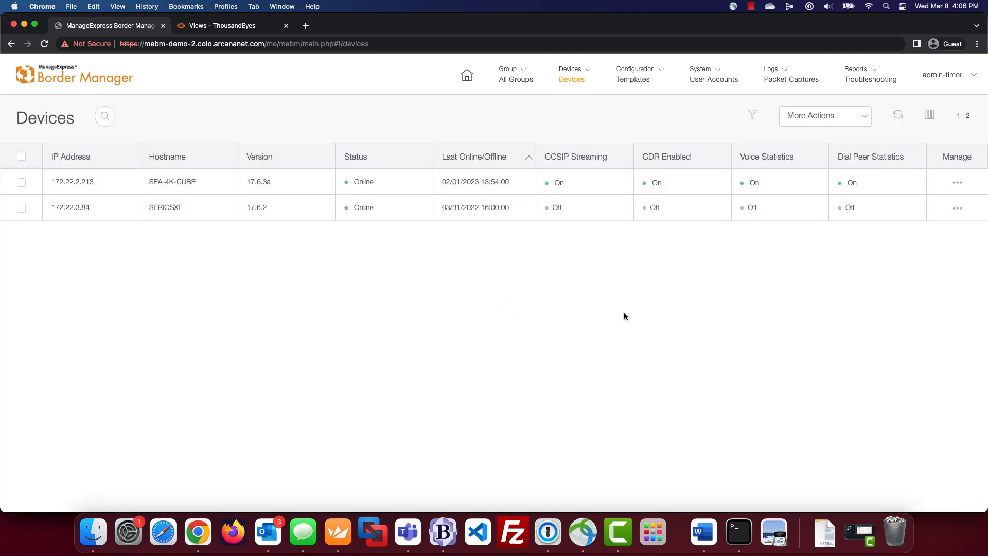
left_click(591, 77)
left_click(628, 124)
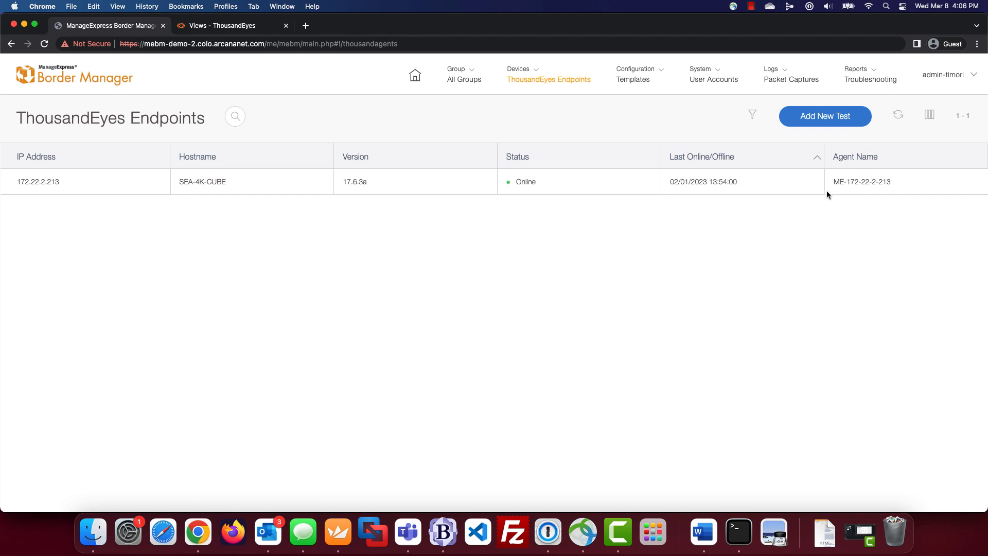
left_click(844, 120)
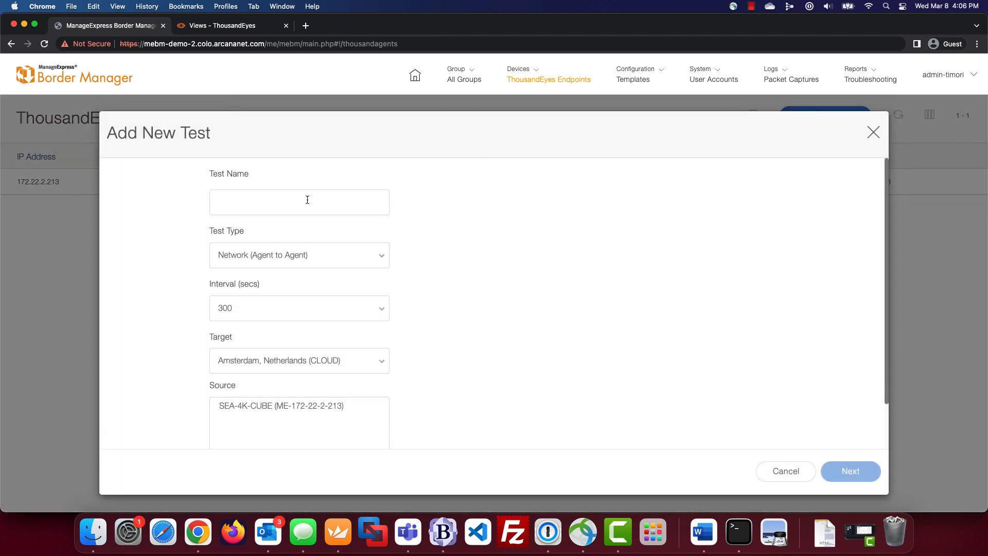
- Define an RTP (Voice) test named 'voice' from SEA-4K-CUBE to Atlanta, GA (CLOUD)
left_click(307, 200)
type("voice")
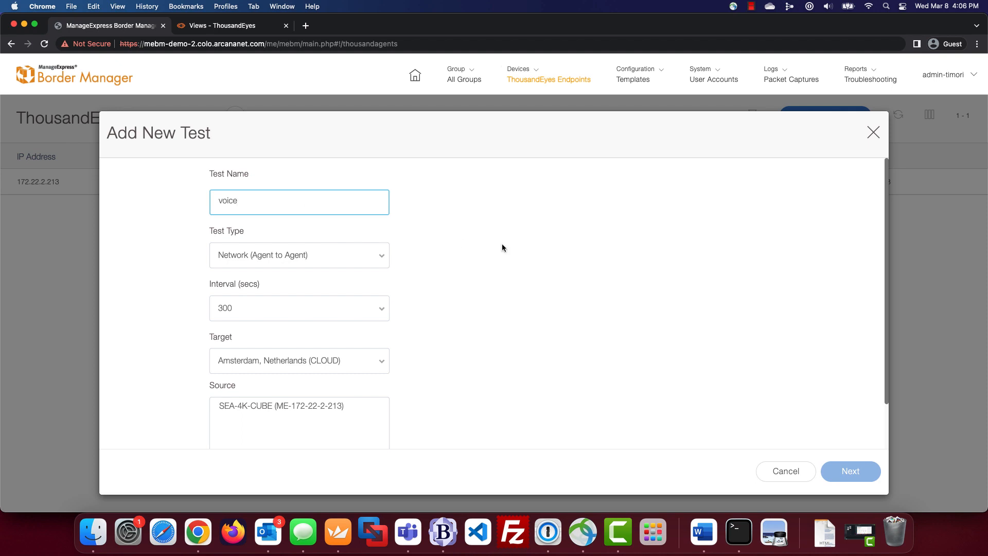
left_click(416, 260)
left_click(382, 262)
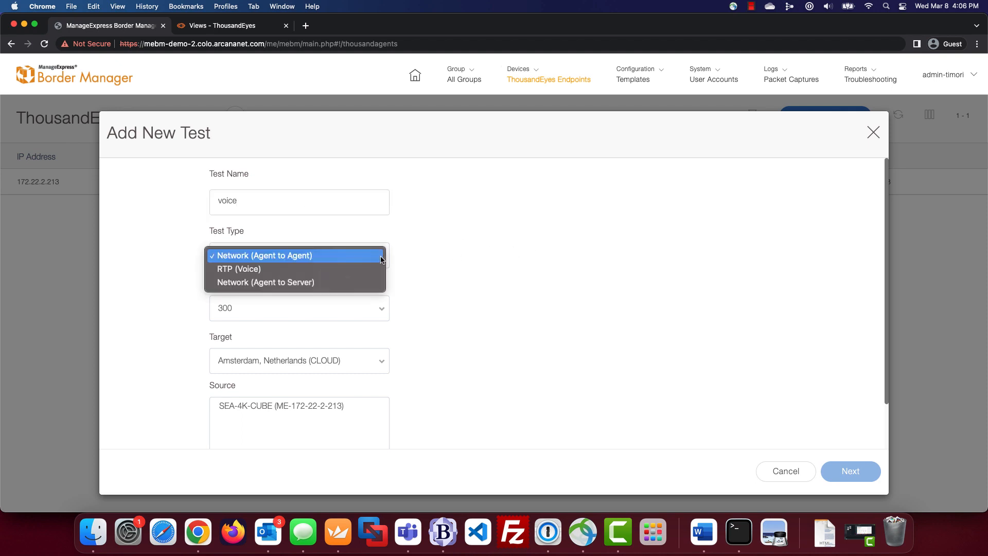
left_click(328, 267)
scroll(469, 319, "down", 3)
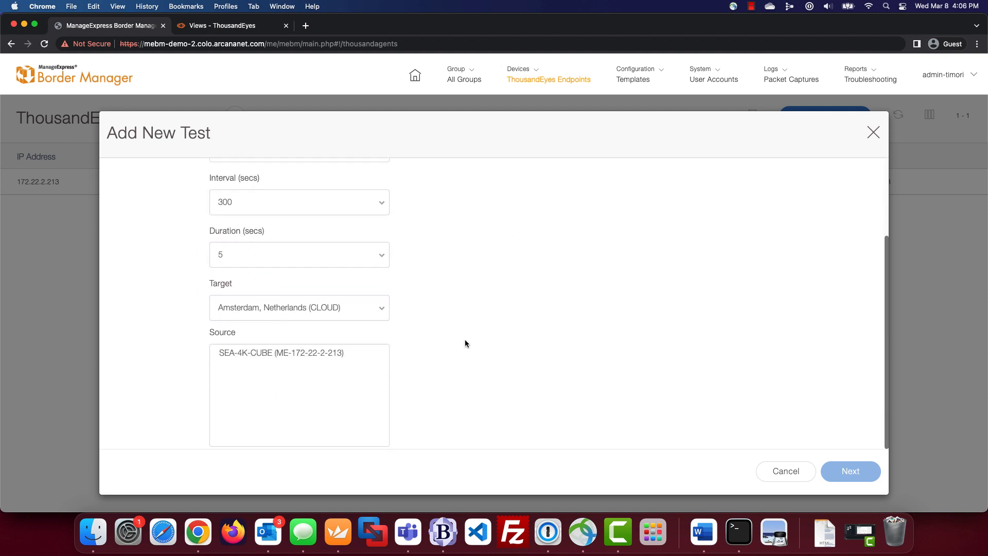
left_click(385, 309)
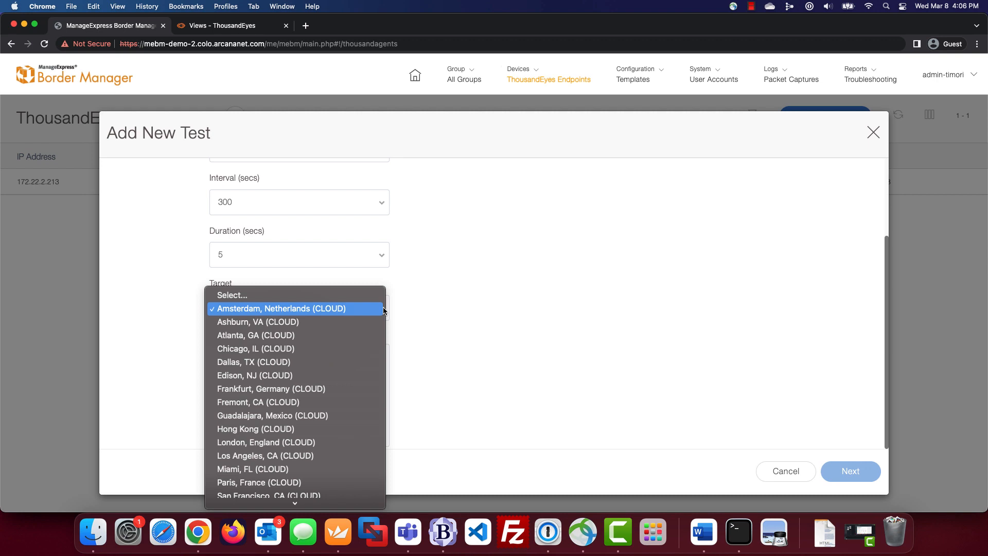
left_click(298, 336)
left_click(332, 353)
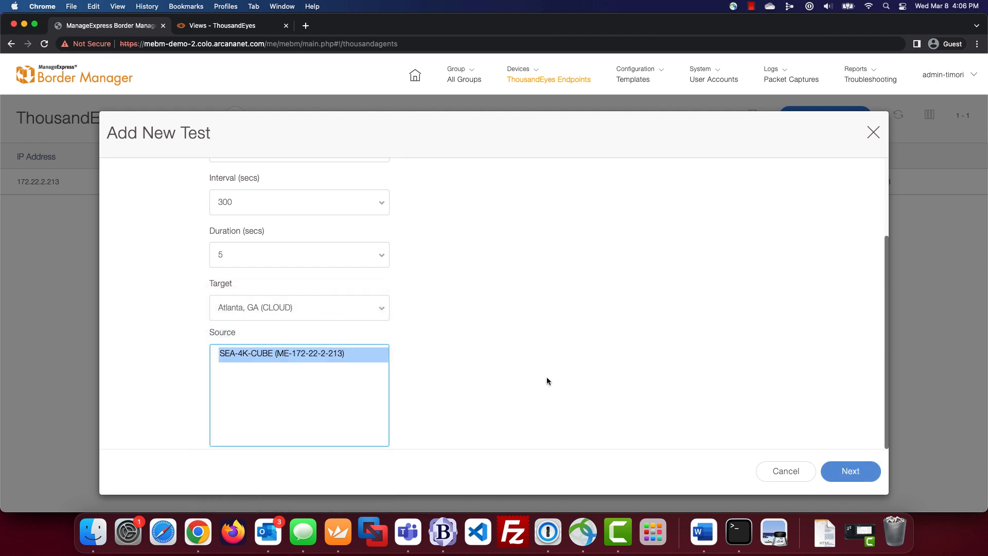
- Run the voice test now and close its Success result
left_click(839, 474)
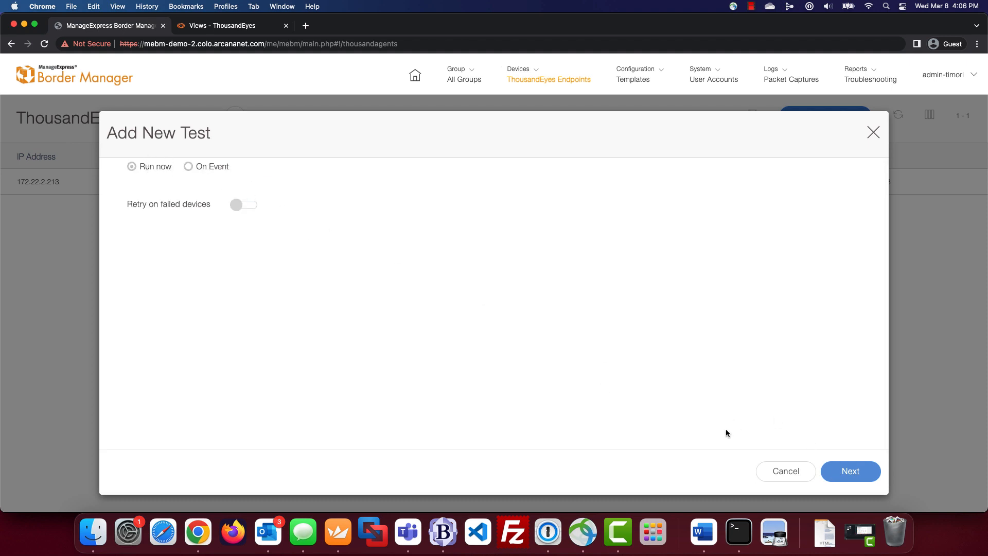
left_click(854, 475)
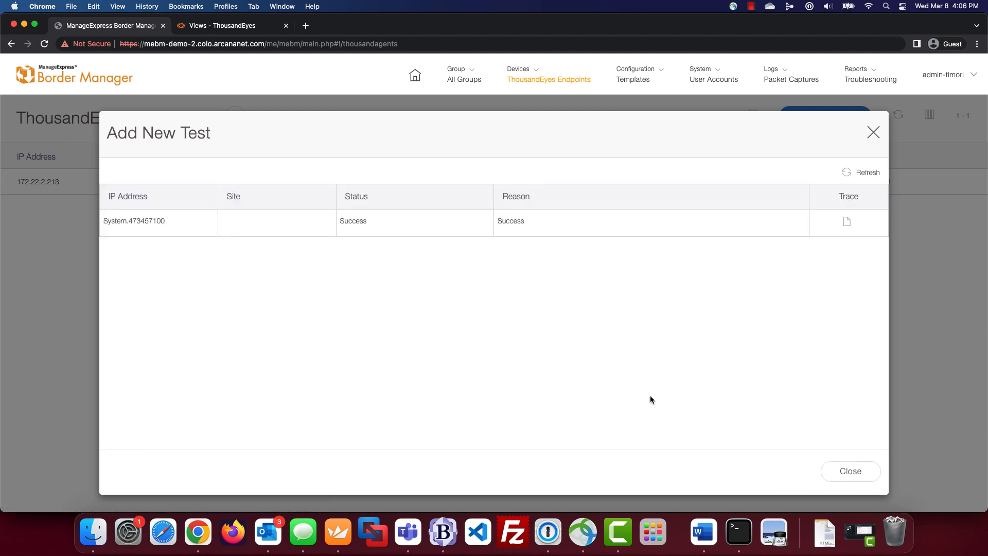
left_click(845, 476)
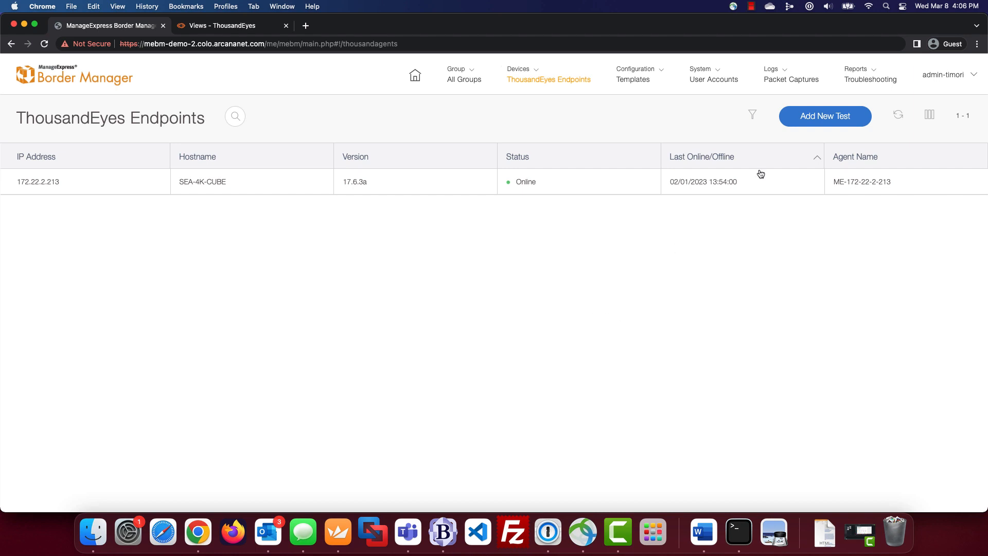
- Open the ThousandEyes Schedules list from Logs, then switch to the ThousandEyes results tab
left_click(783, 72)
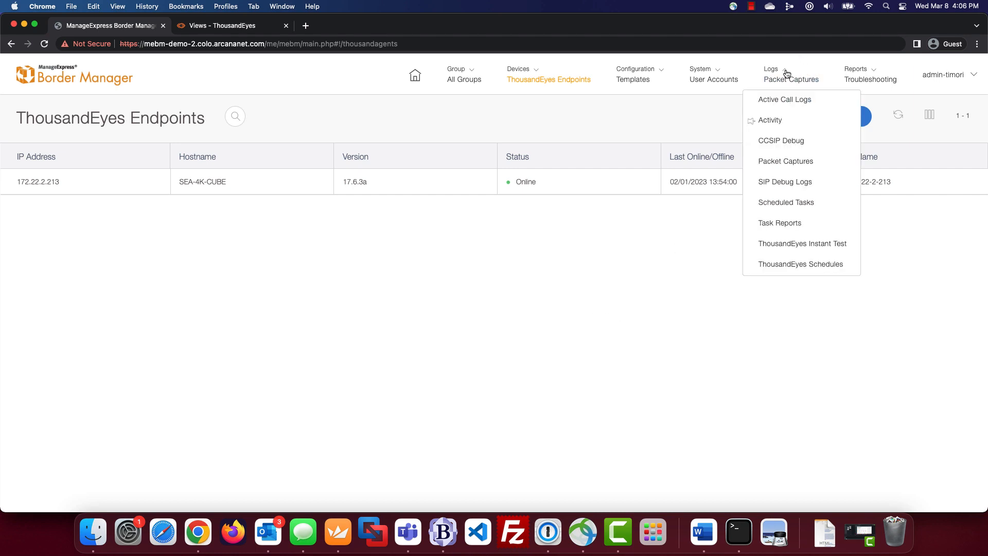
left_click(825, 272)
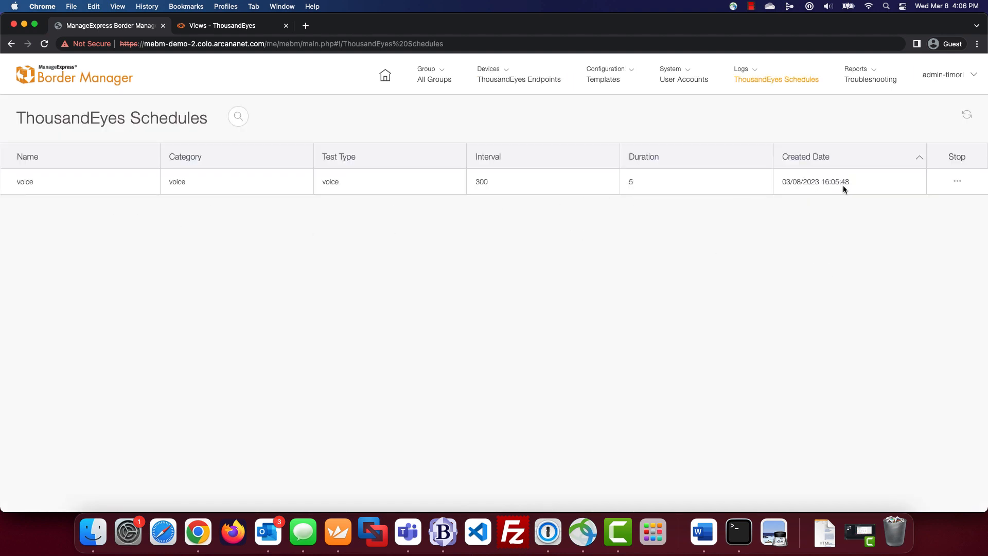
left_click(219, 25)
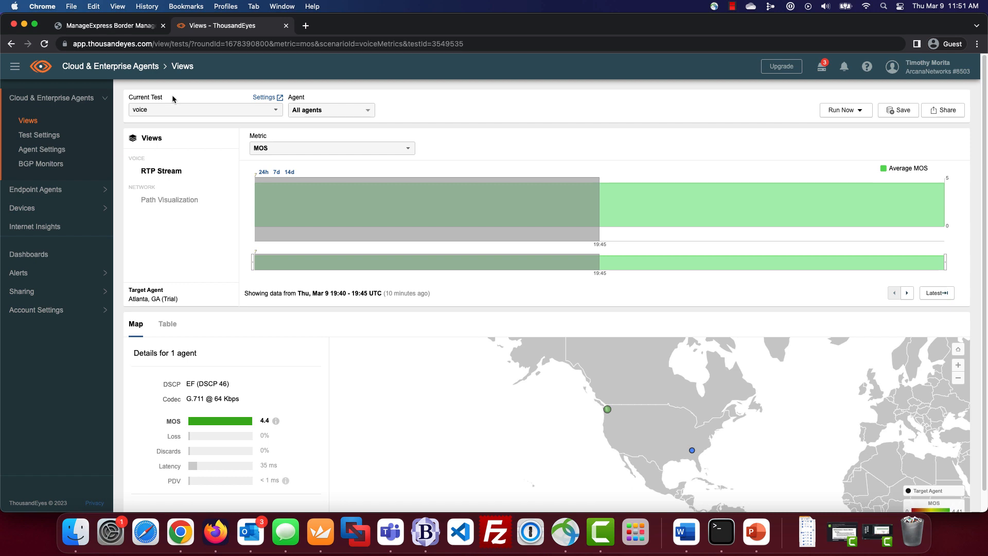
- Stop the voice test schedule and confirm its cancellation and deletion
left_click(110, 25)
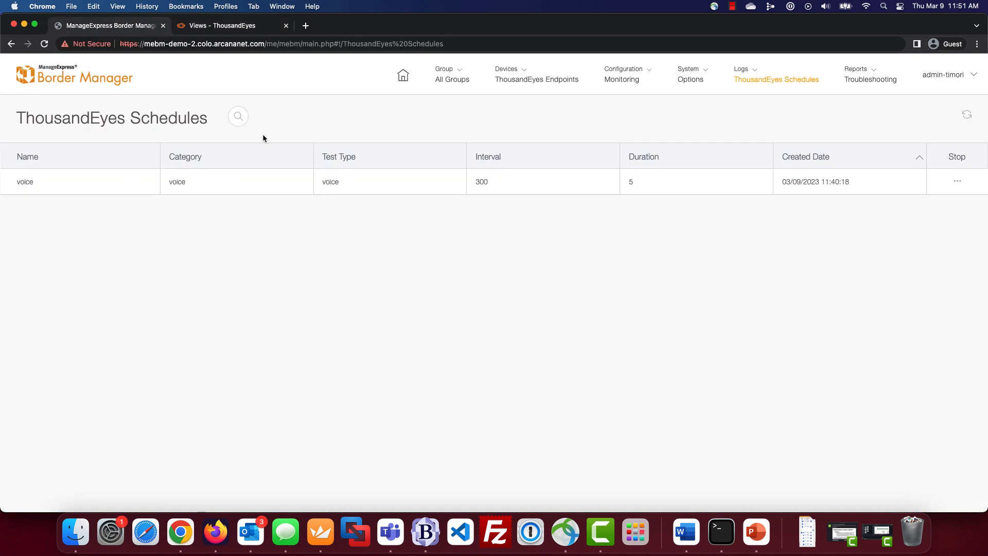
left_click(958, 183)
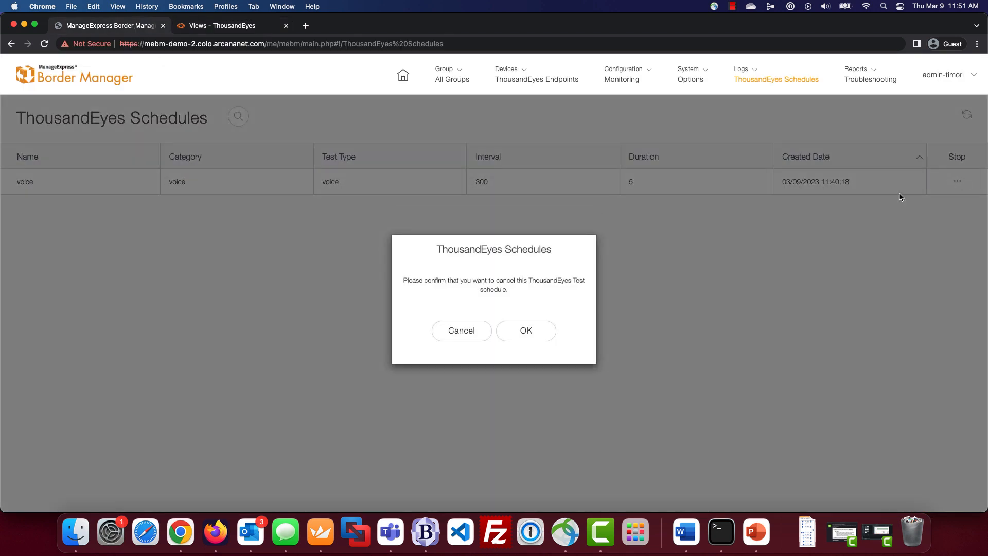
left_click(526, 334)
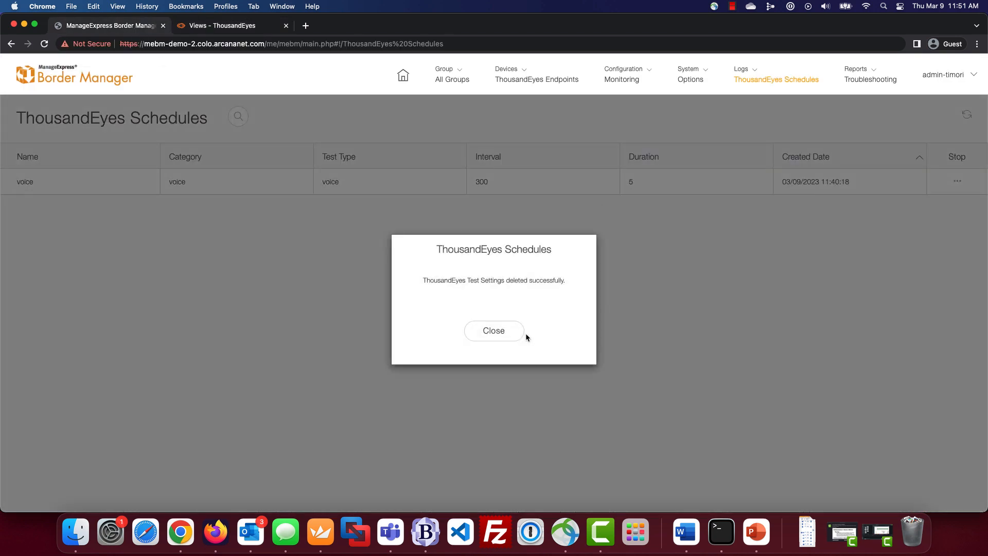
left_click(526, 335)
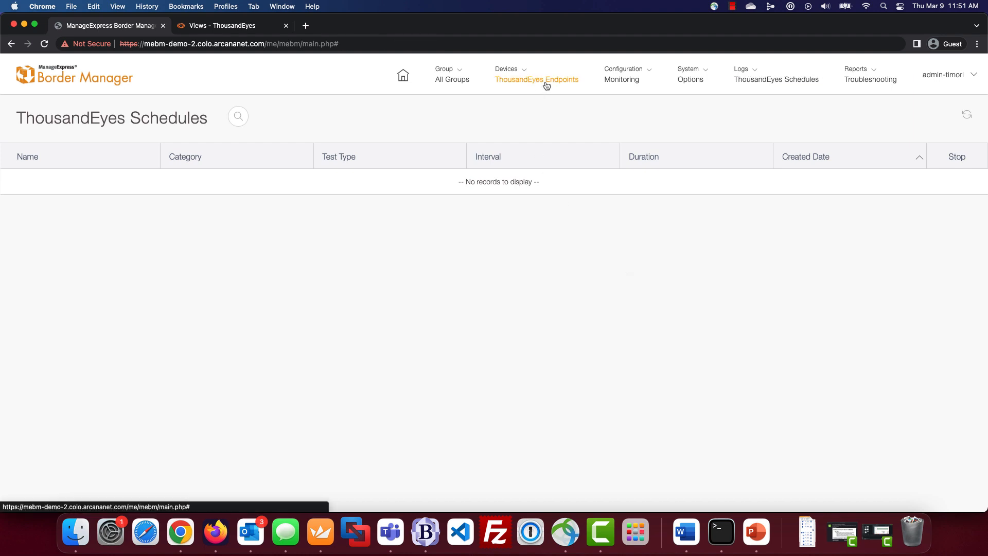
left_click(540, 81)
- Define an RTP (Voice) test named 'voice2' from SEA-4K-CUBE to Chicago, IL (CLOUD)
left_click(849, 122)
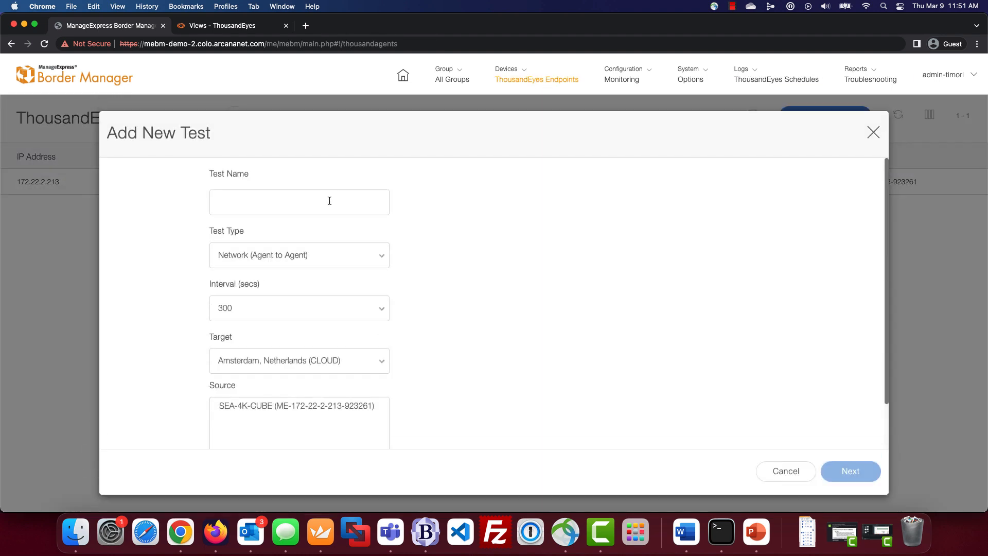
left_click(329, 201)
type("voice2")
left_click(298, 254)
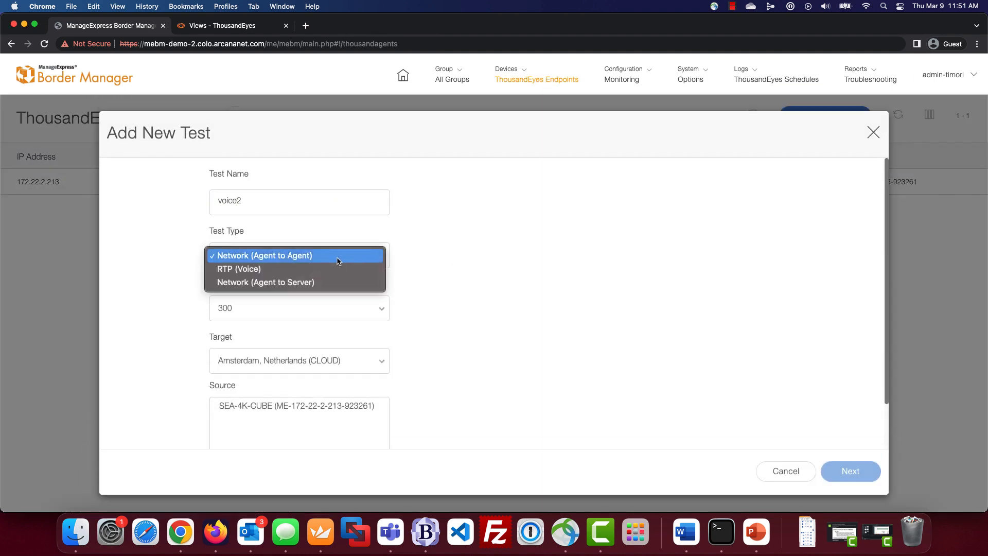
left_click(288, 267)
left_click(340, 415)
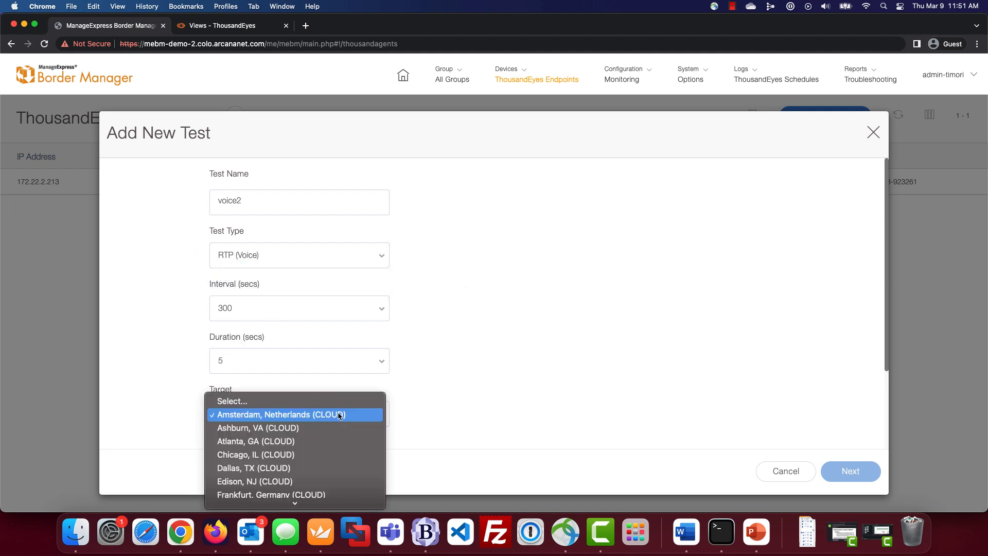
left_click(309, 455)
scroll(505, 397, "down", 3)
left_click(339, 362)
left_click(850, 471)
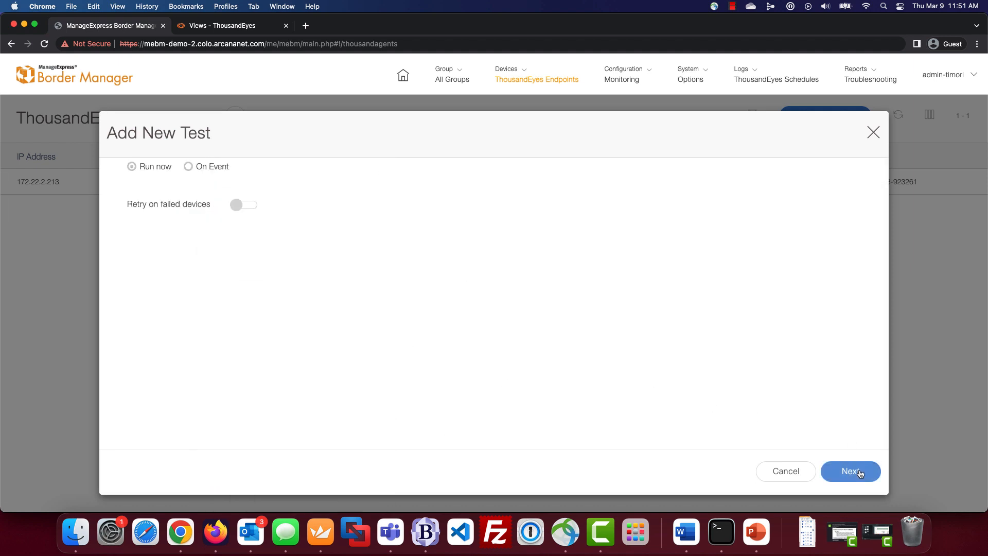
- Trigger it on an event named 'Error' for SIP error codes 483 through 488 and create it
left_click(210, 167)
left_click(235, 224)
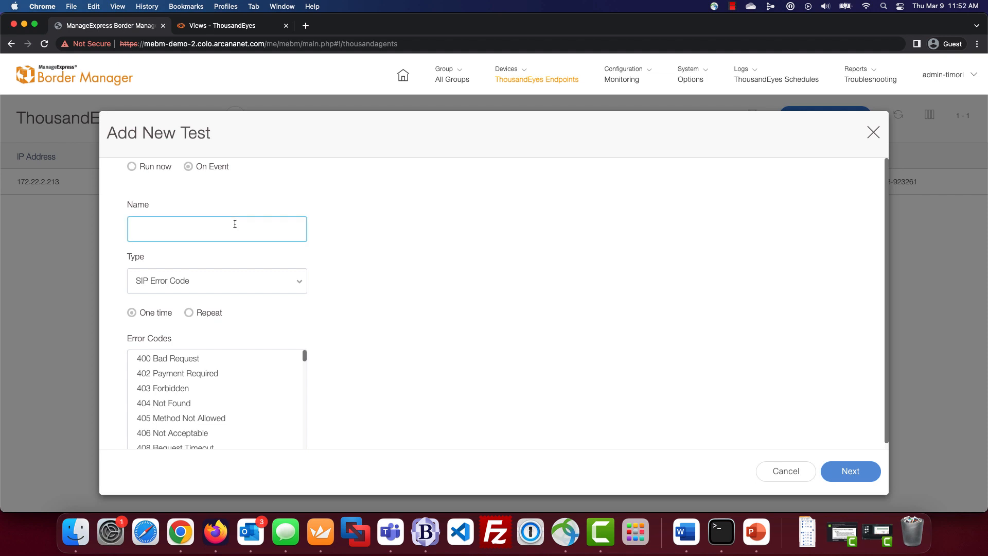
type("Error")
scroll(443, 301, "down", 1)
left_click(290, 282)
left_click(402, 288)
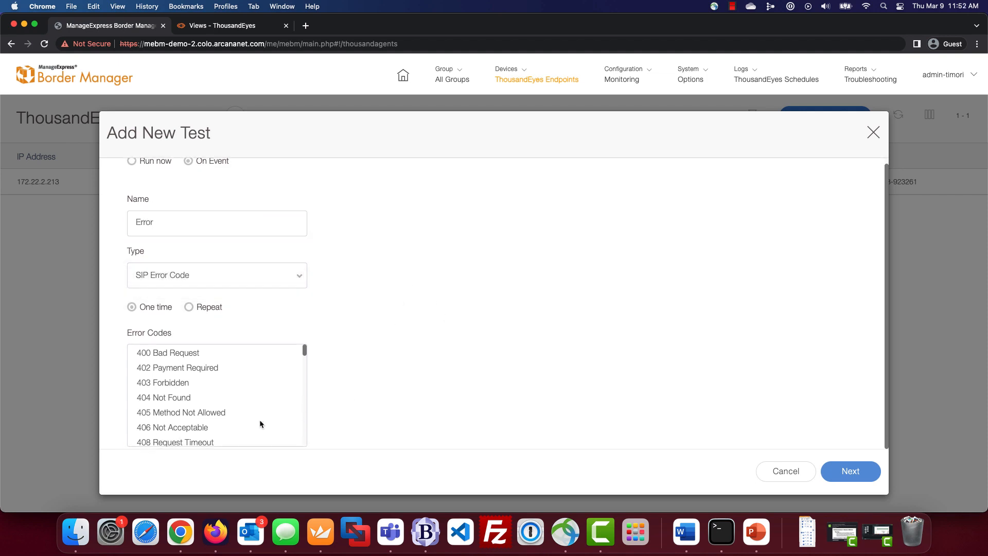
scroll(260, 419, "down", 5)
scroll(263, 409, "down", 8)
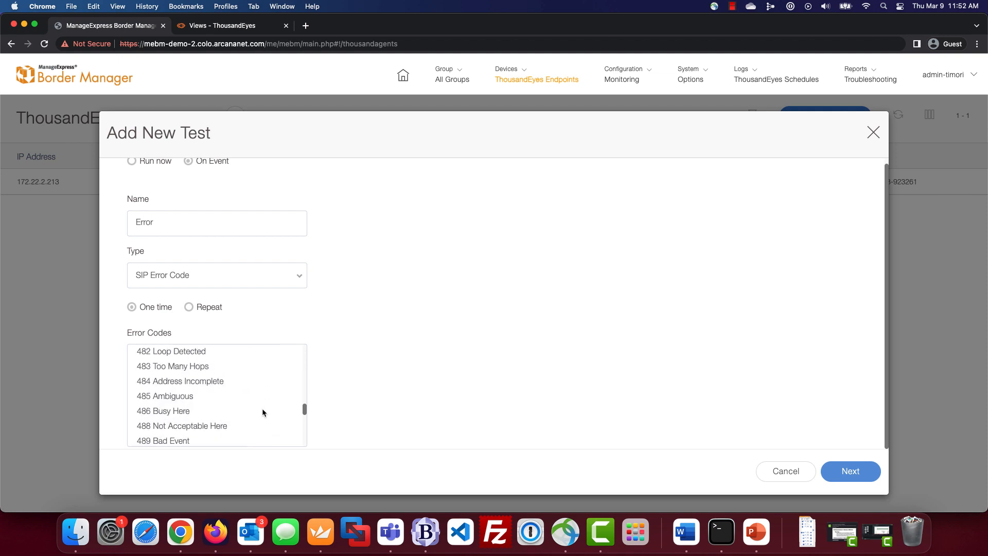
left_click(187, 357)
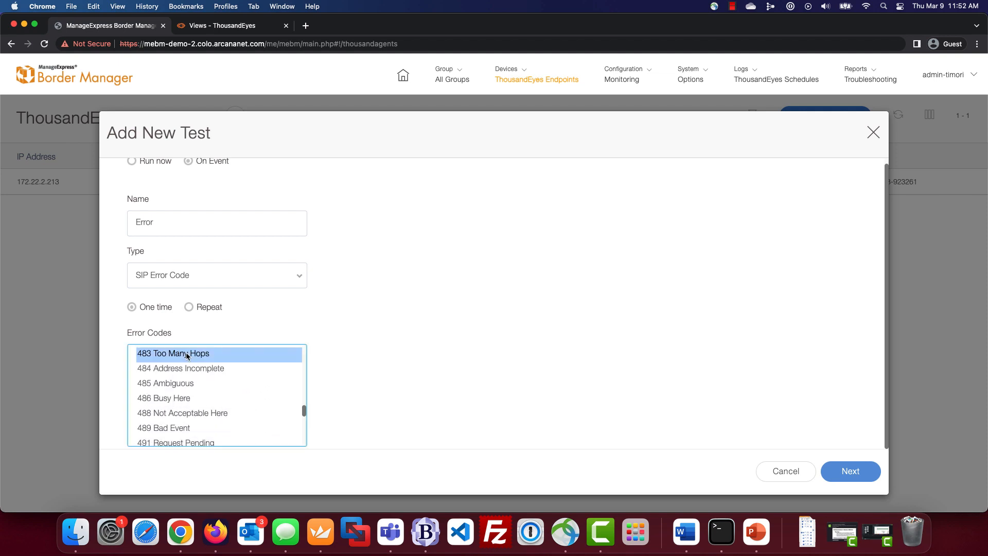
left_click(184, 370)
left_click(184, 355)
left_click(188, 415, "shift")
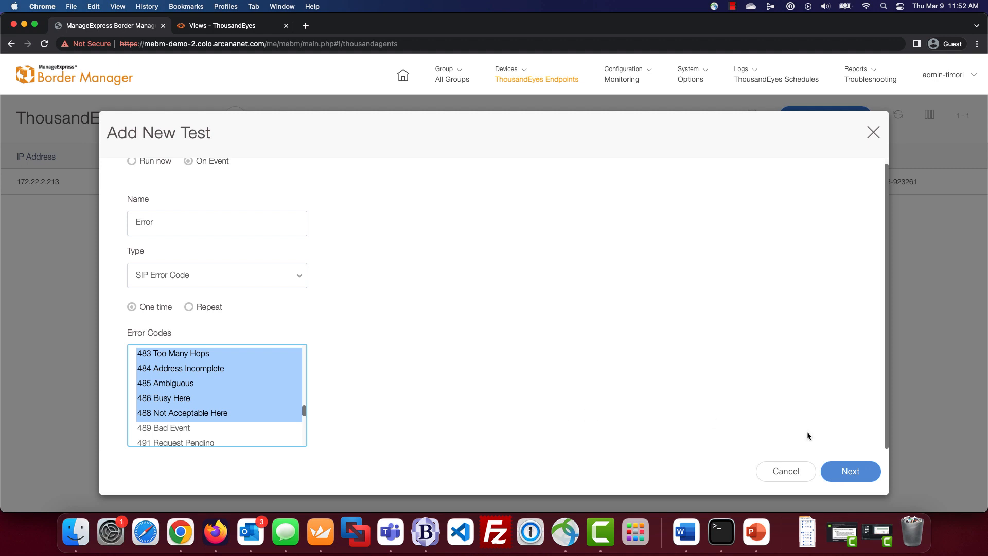
left_click(849, 472)
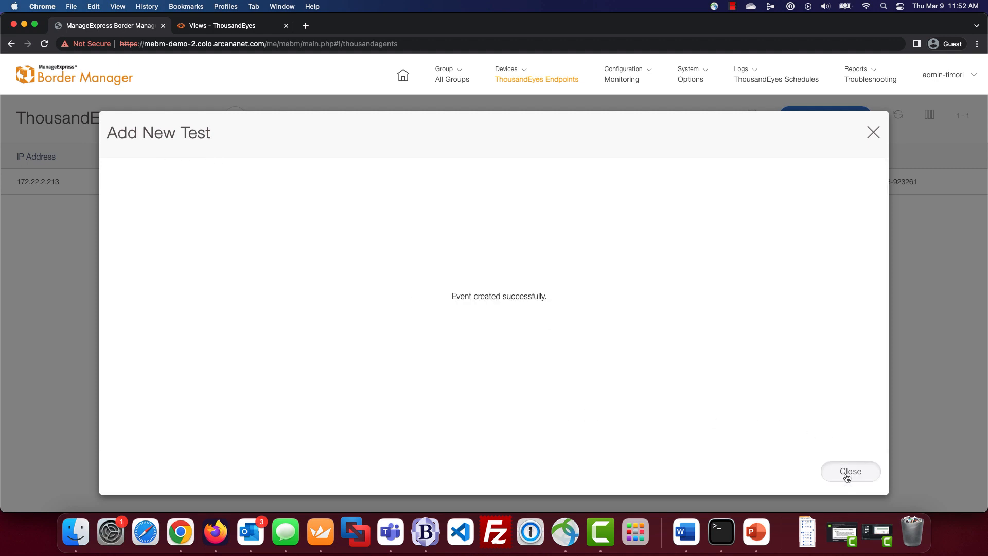
left_click(849, 472)
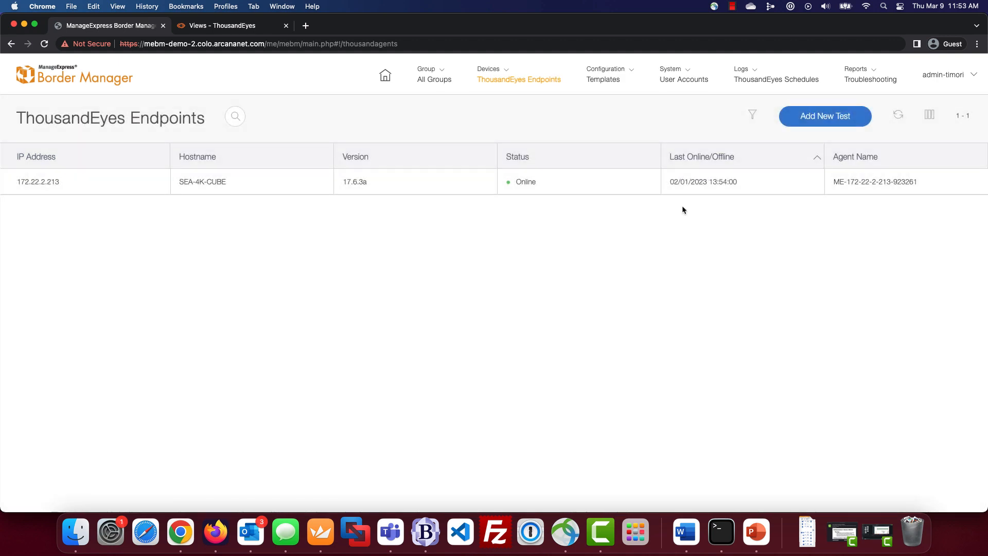
- Go to Configuration > Events to list the SIP Error Code and Disconnect Cause Code events
left_click(634, 72)
left_click(631, 159)
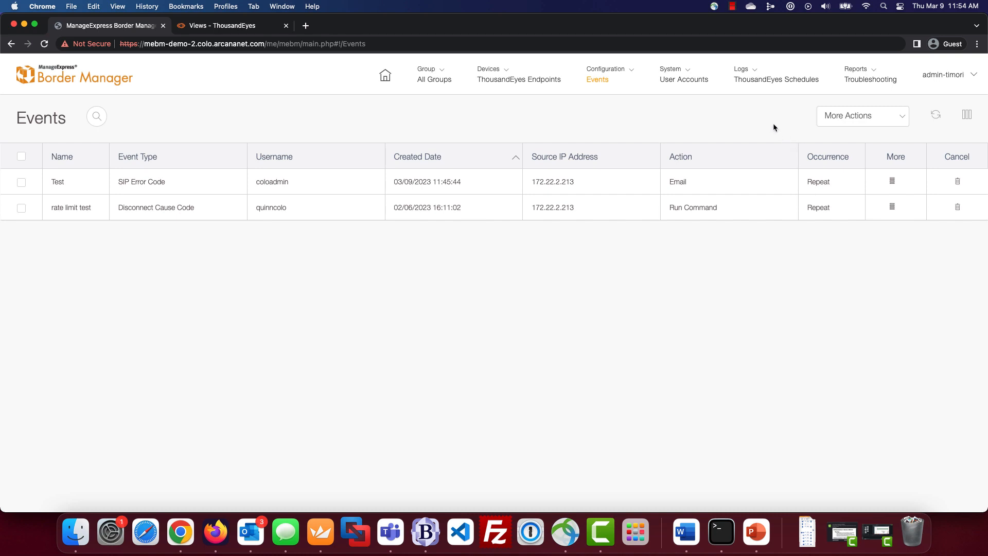
- From Logs > ThousandEyes Instant Test, view the ThousandEyes result of the 488-triggered voice2 test
left_click(755, 70)
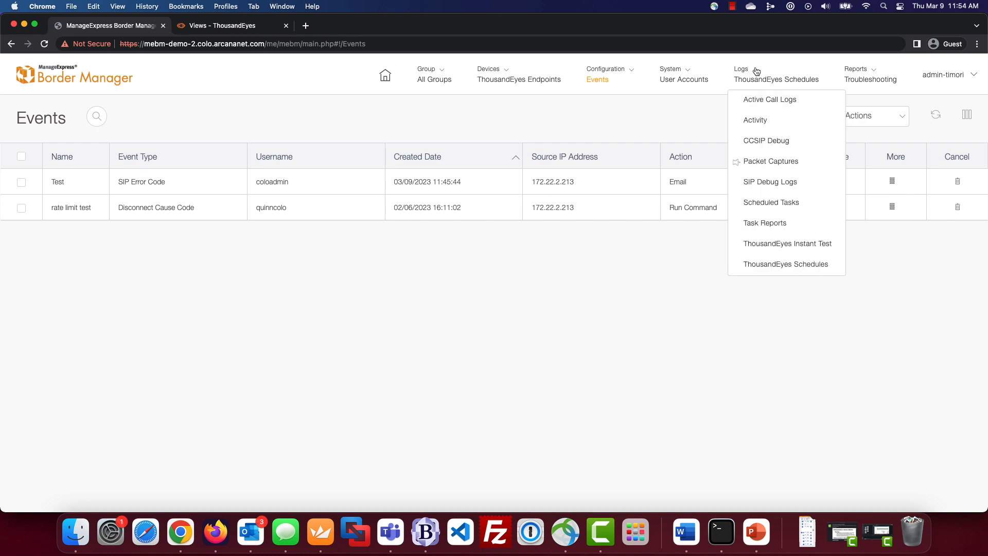
left_click(792, 245)
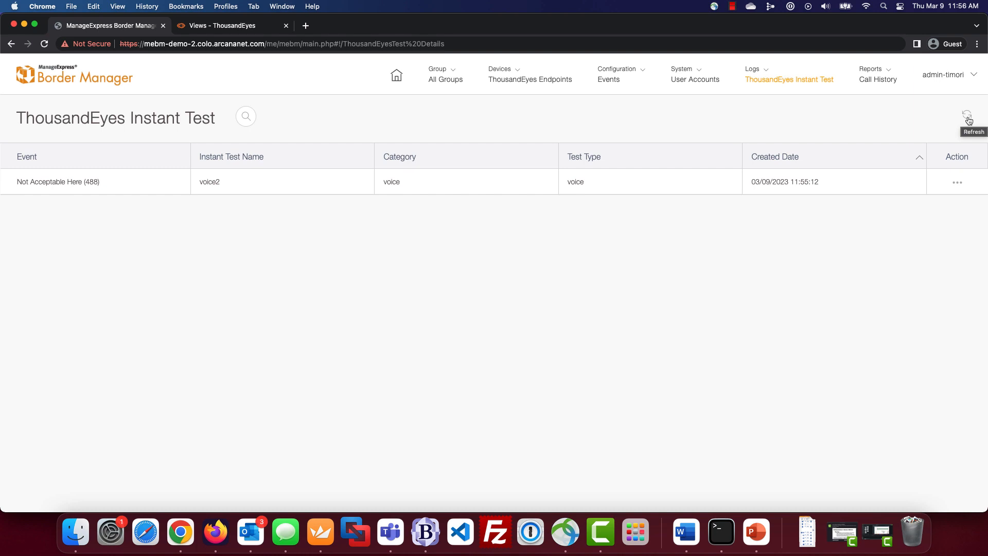
left_click(958, 186)
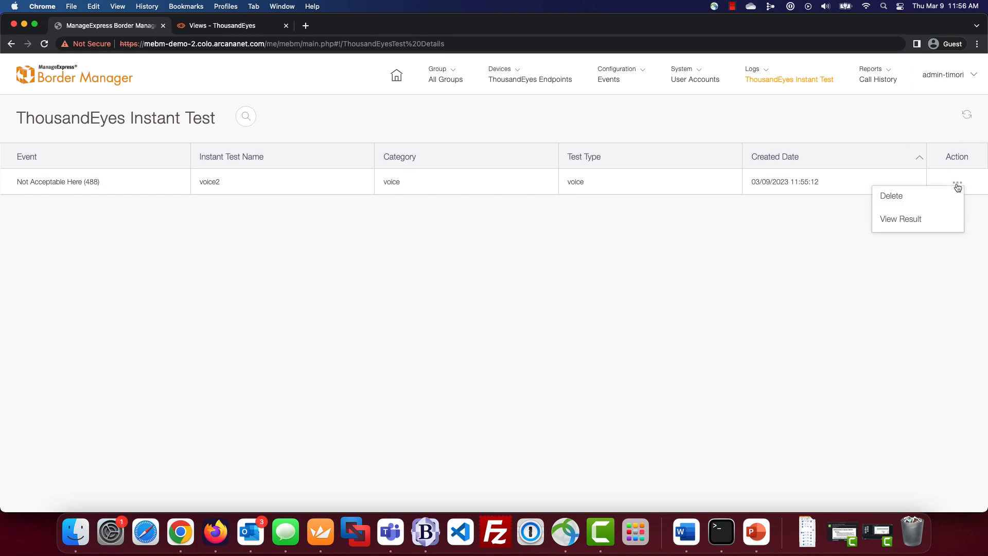
left_click(933, 227)
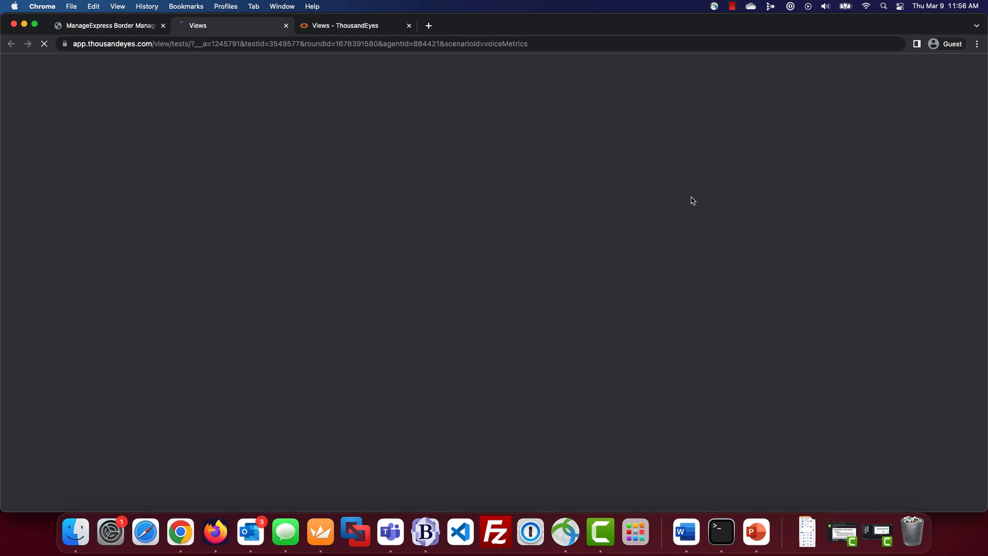